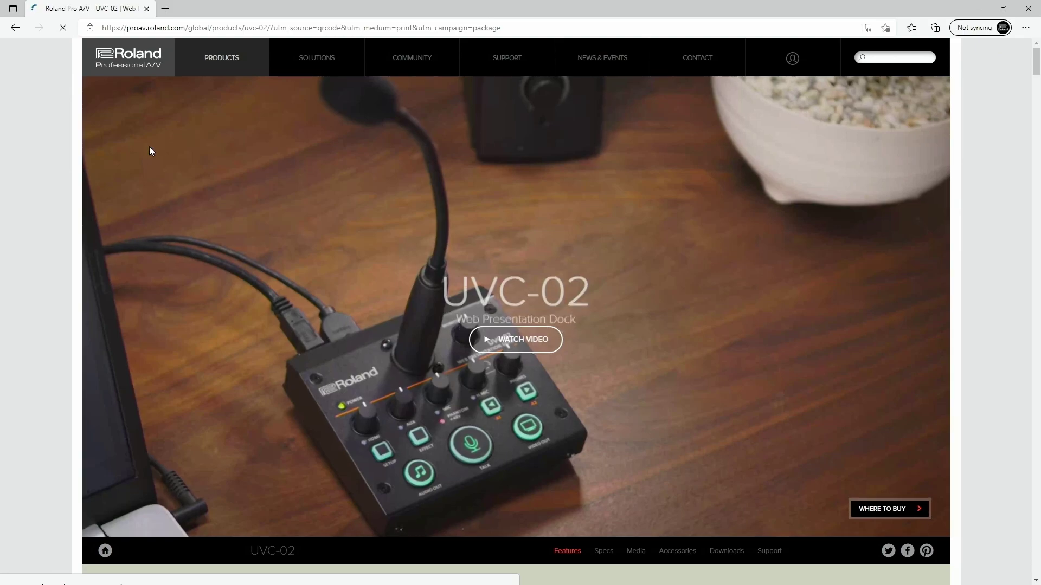
# From Roland's Downloads, accept the licence and download UVC-02 Setup Tool Ver.1.0.4 for Windows
pyautogui.click(732, 552)
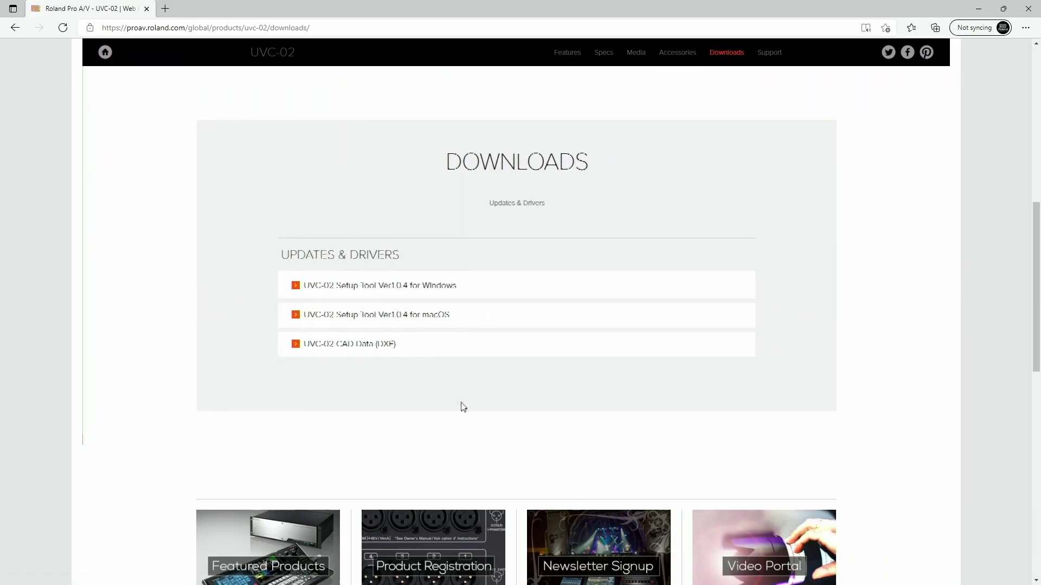
pyautogui.click(421, 292)
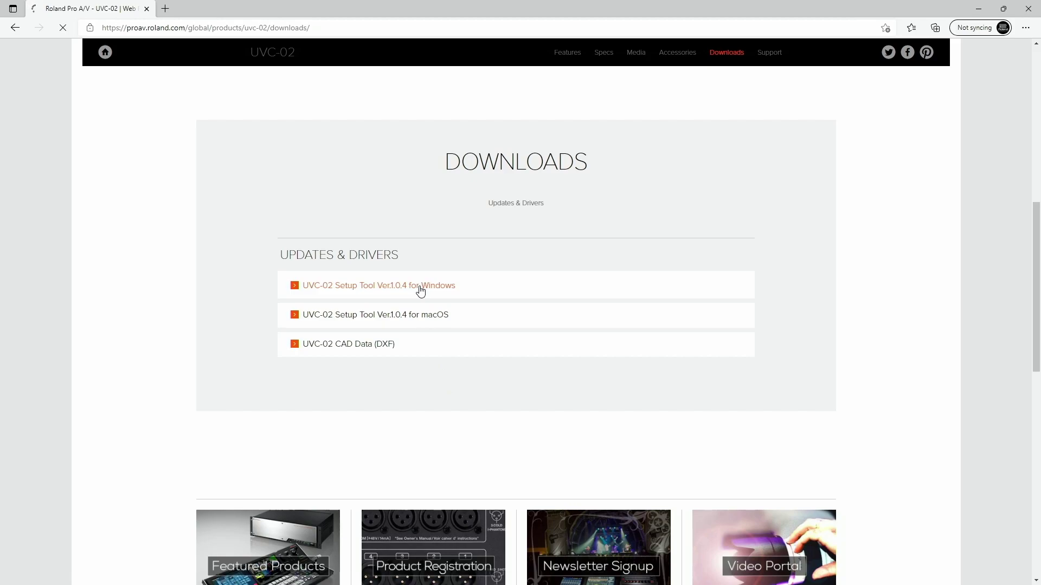
pyautogui.scroll(-12, 464, 395)
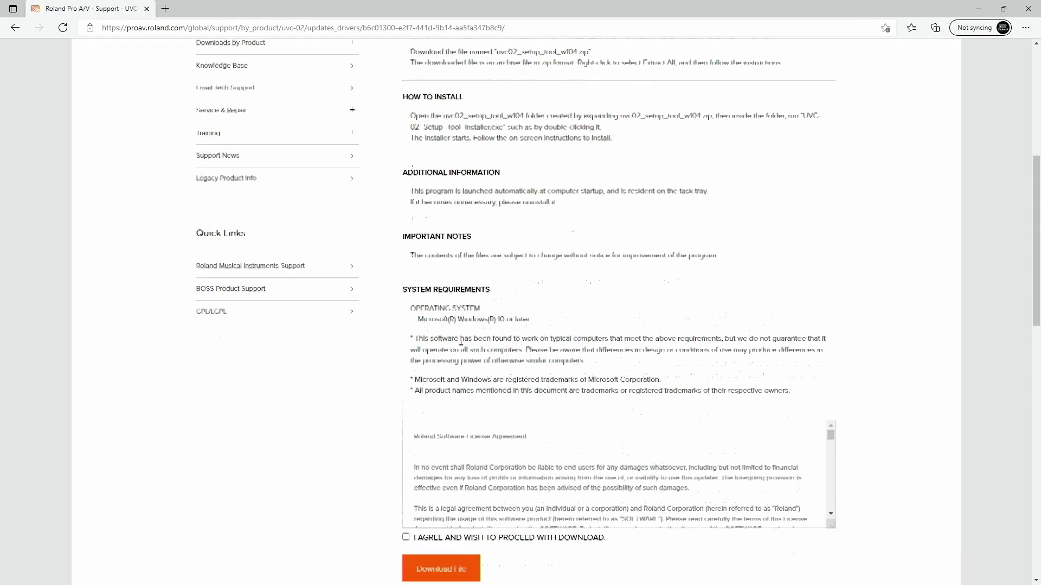
pyautogui.click(455, 422)
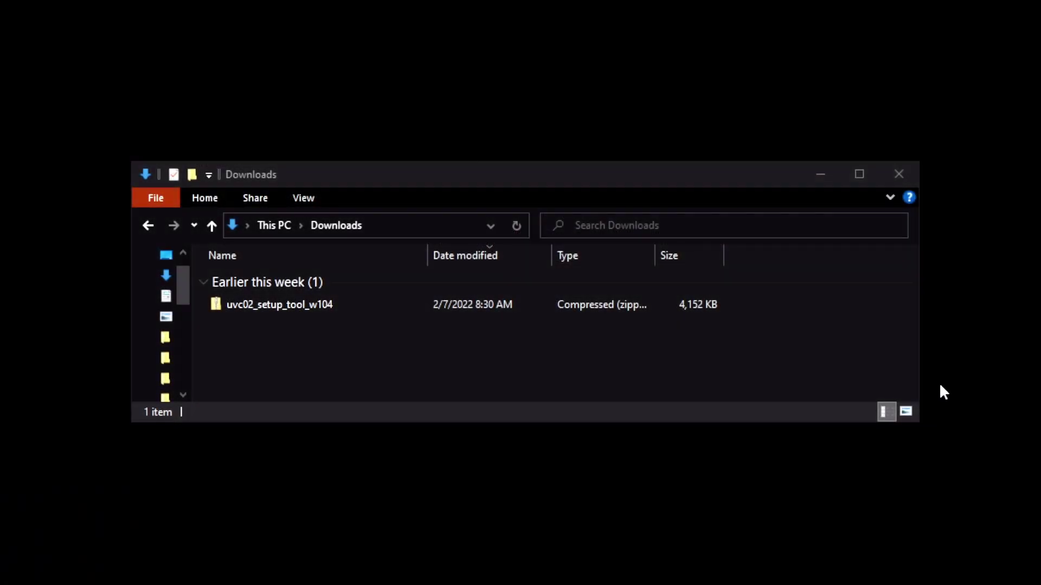
# Extract the uvc02_setup_tool_w104 zip in Downloads and open the extracted folder
pyautogui.click(291, 304)
pyautogui.rightClick(291, 303)
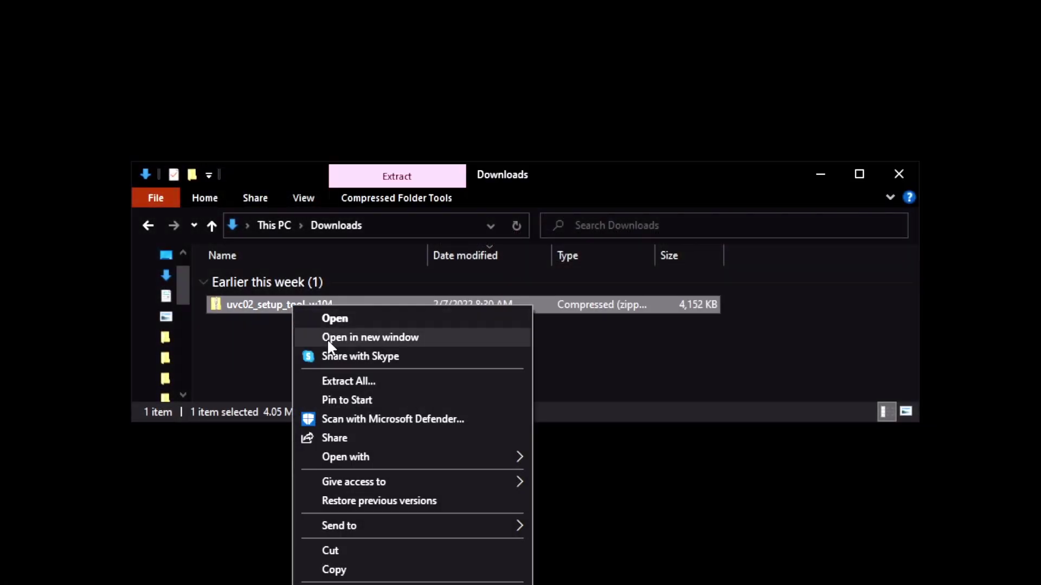
pyautogui.click(344, 381)
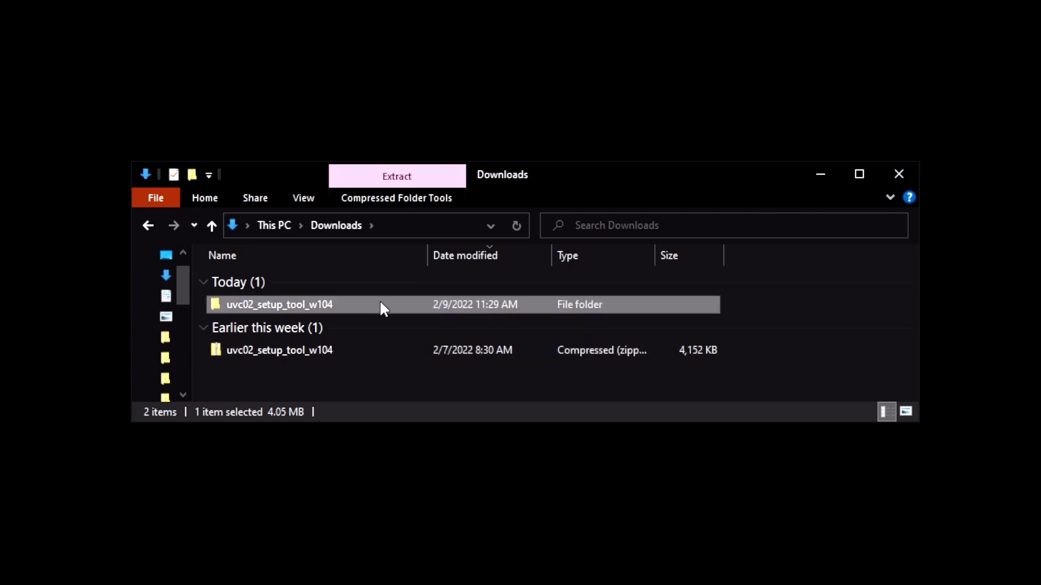
pyautogui.doubleClick(381, 301)
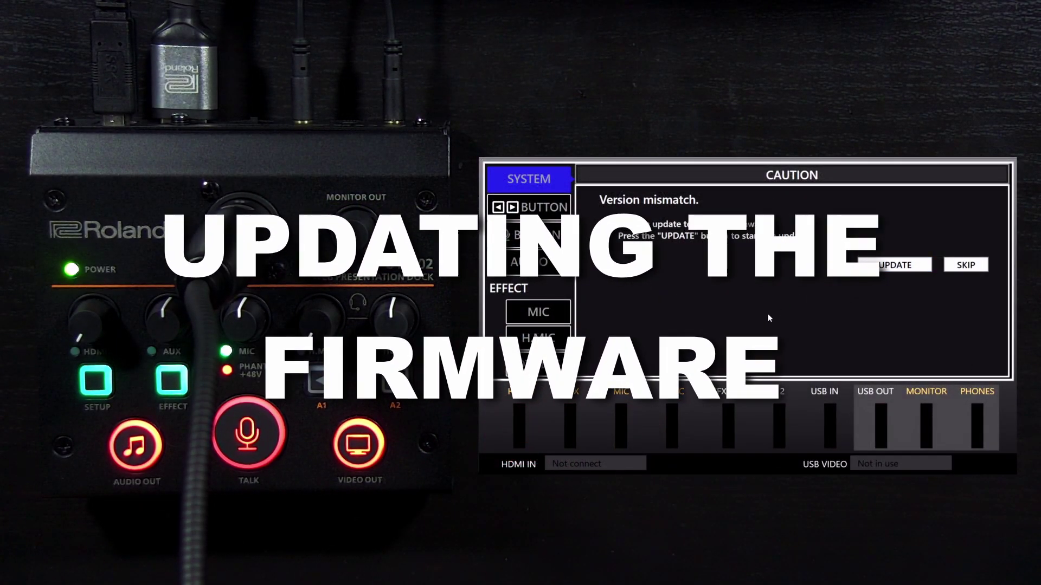
# Run the firmware update to 1.04 and decline restoring the pre-update settings
pyautogui.press('Return')
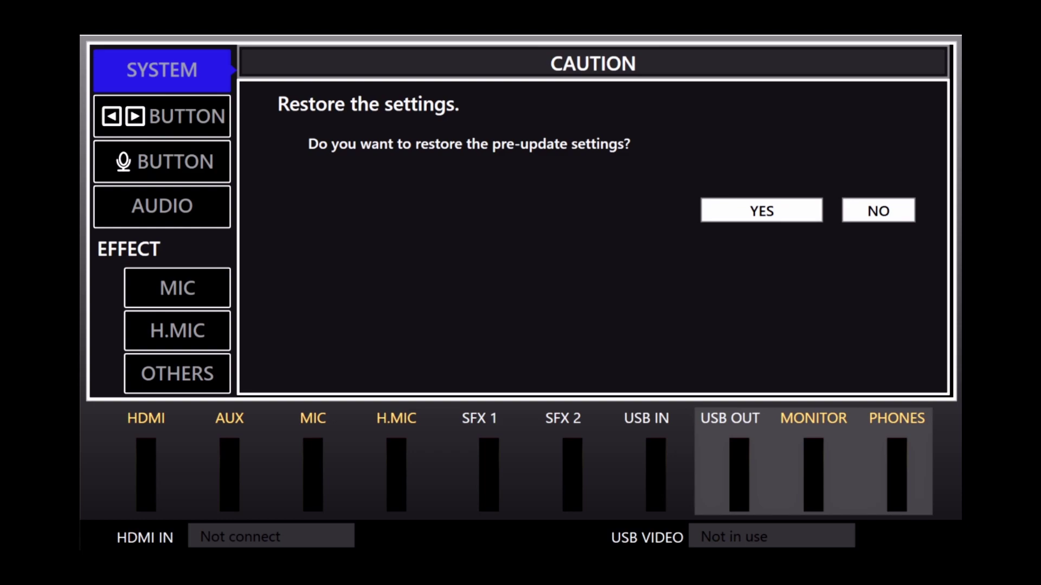
pyautogui.click(865, 214)
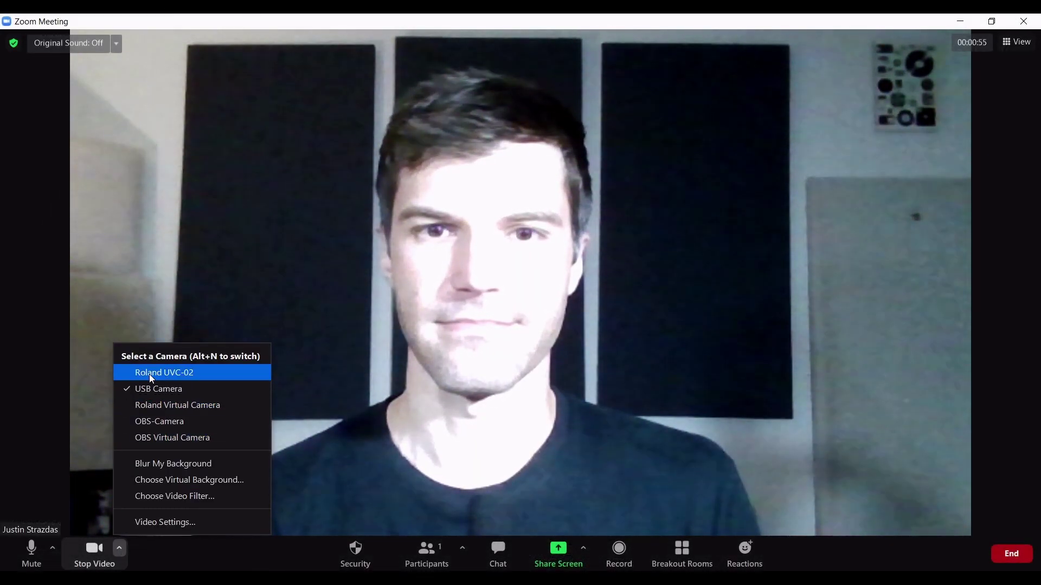
# Choose Roland UVC-02 as the video source in Zoom's camera menu
pyautogui.click(150, 373)
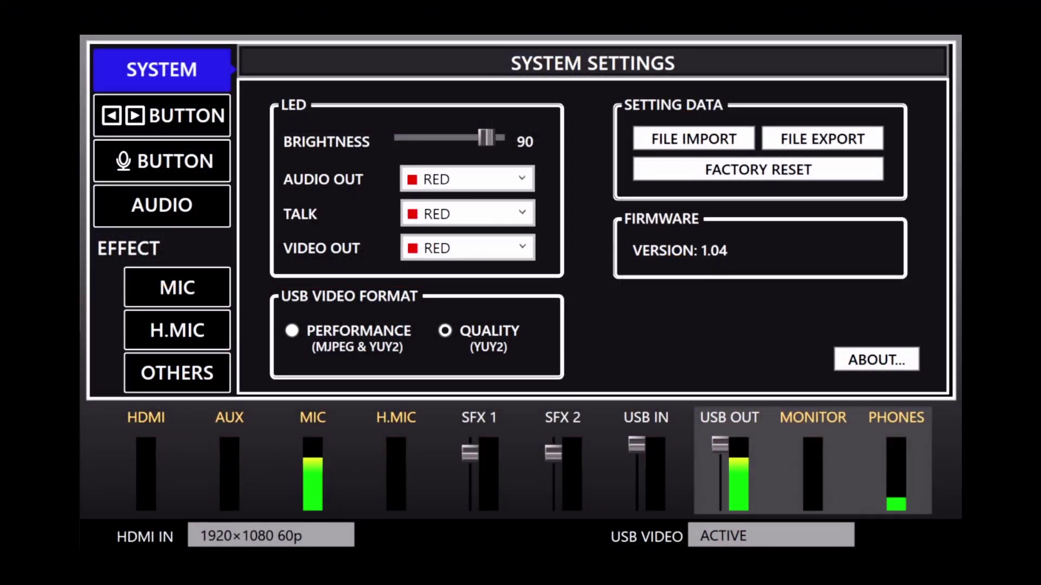
pyautogui.click(193, 378)
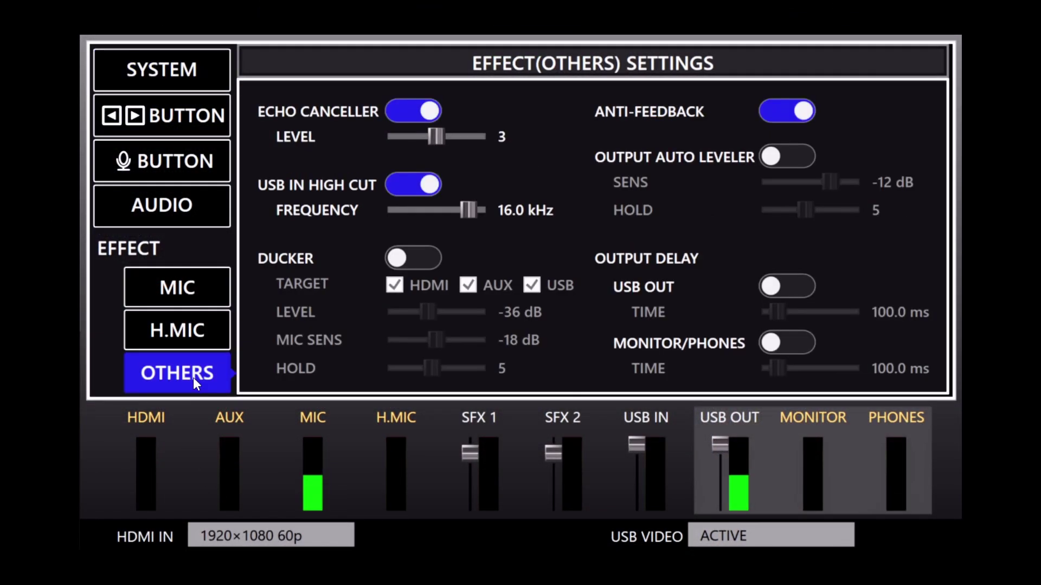
# Enable the USB OUT output delay and set it to 50.0 ms
pyautogui.click(800, 287)
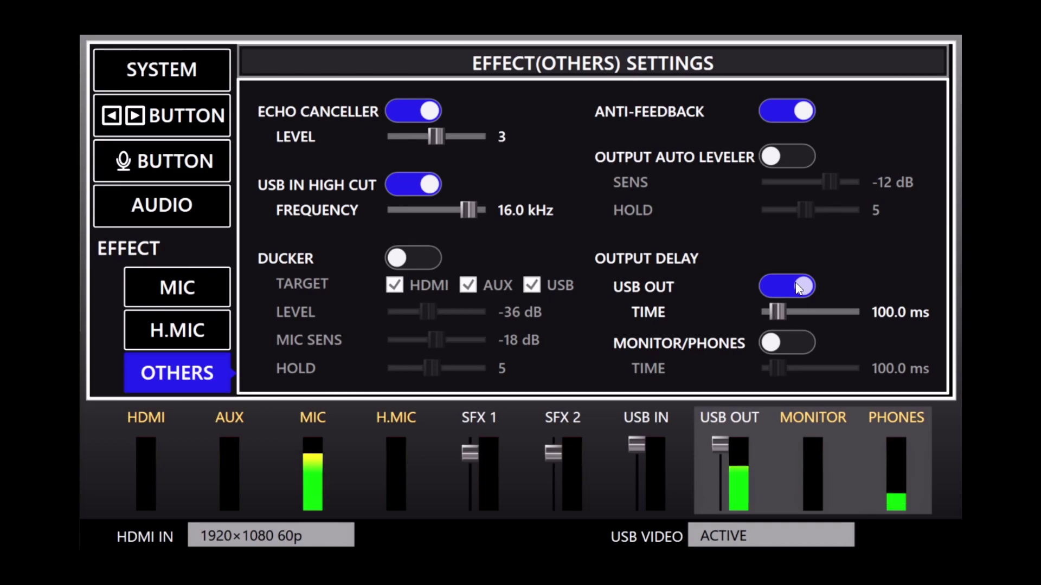
pyautogui.moveTo(784, 308); pyautogui.dragTo(776, 308)
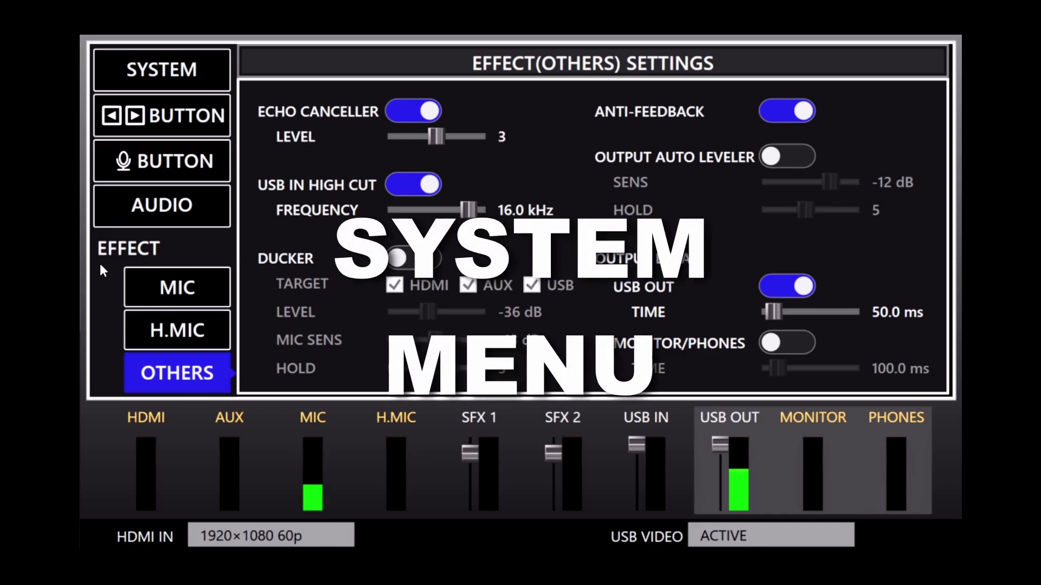
# Open the SYSTEM SETTINGS page showing firmware version 1.04
pyautogui.click(131, 84)
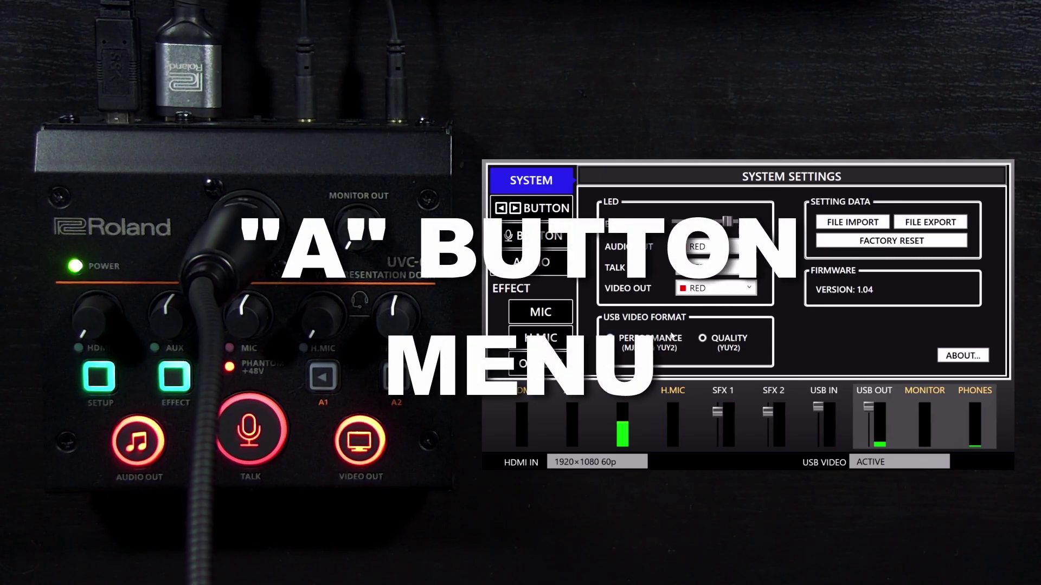
# Open BUTTON(A1/A2) SETTINGS, showing A1 voice change and A2 on SFX 2
pyautogui.click(558, 210)
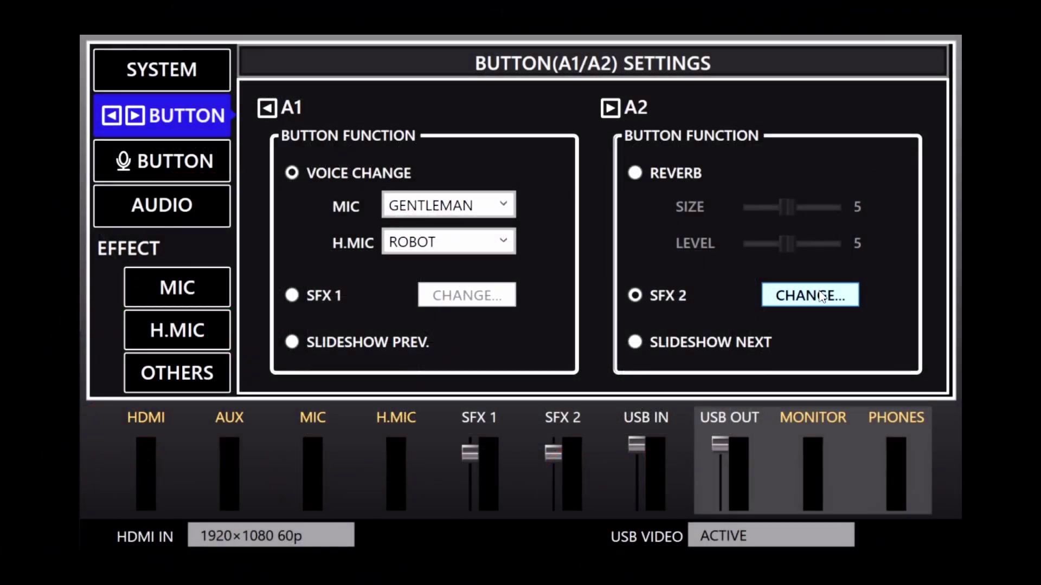
# Replace the SFX 2 sound with Crowd SFX.wav, confirm the update, and return to button settings
pyautogui.click(821, 295)
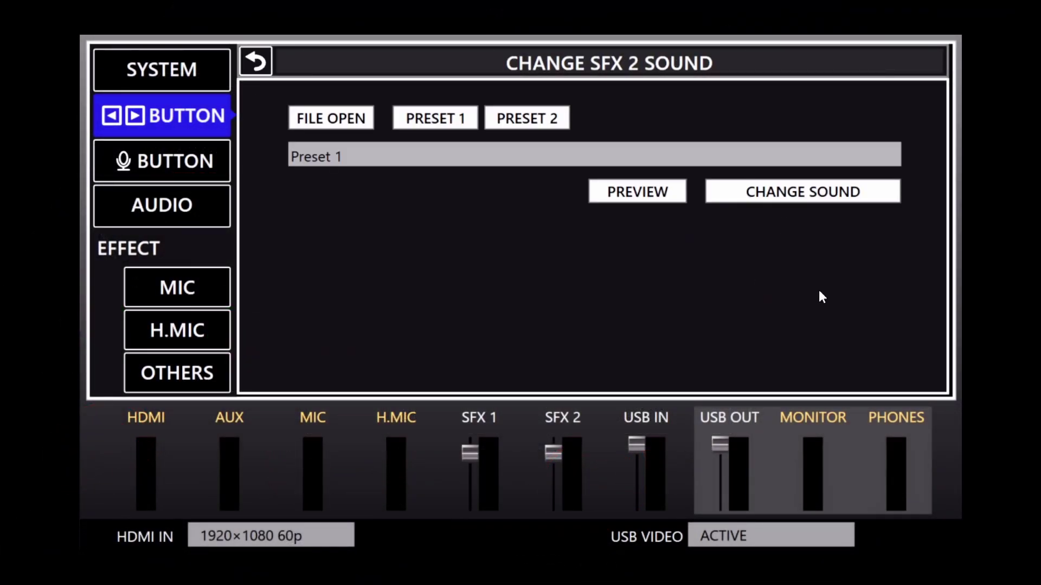
pyautogui.click(336, 120)
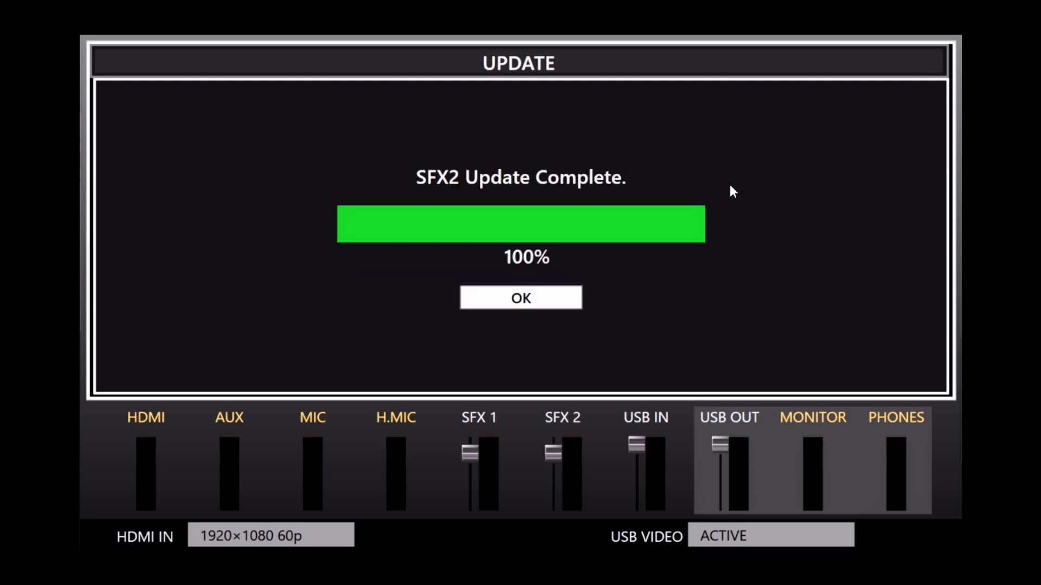
pyautogui.click(529, 307)
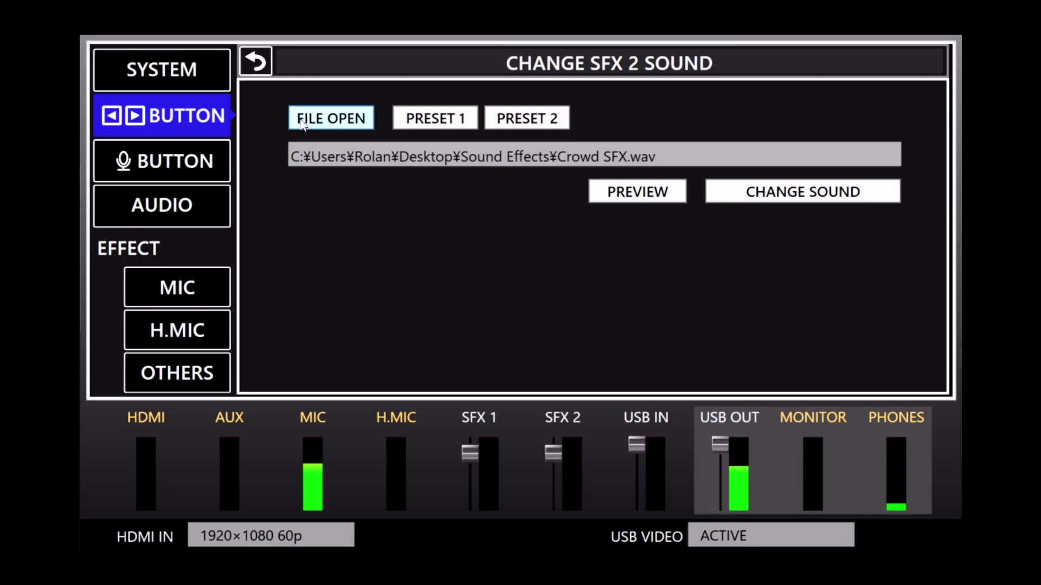
pyautogui.click(258, 63)
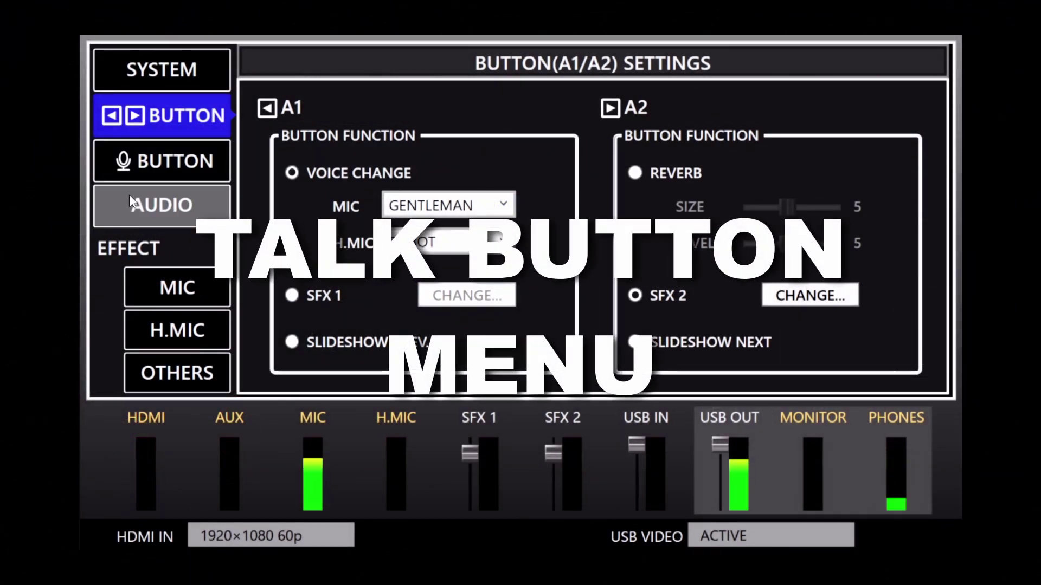
pyautogui.click(132, 174)
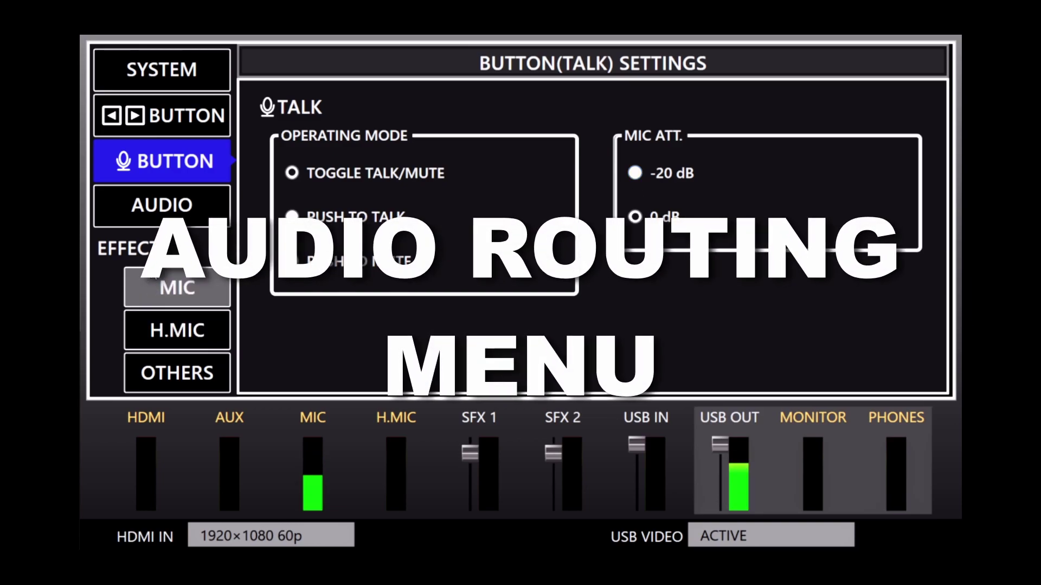
pyautogui.click(154, 213)
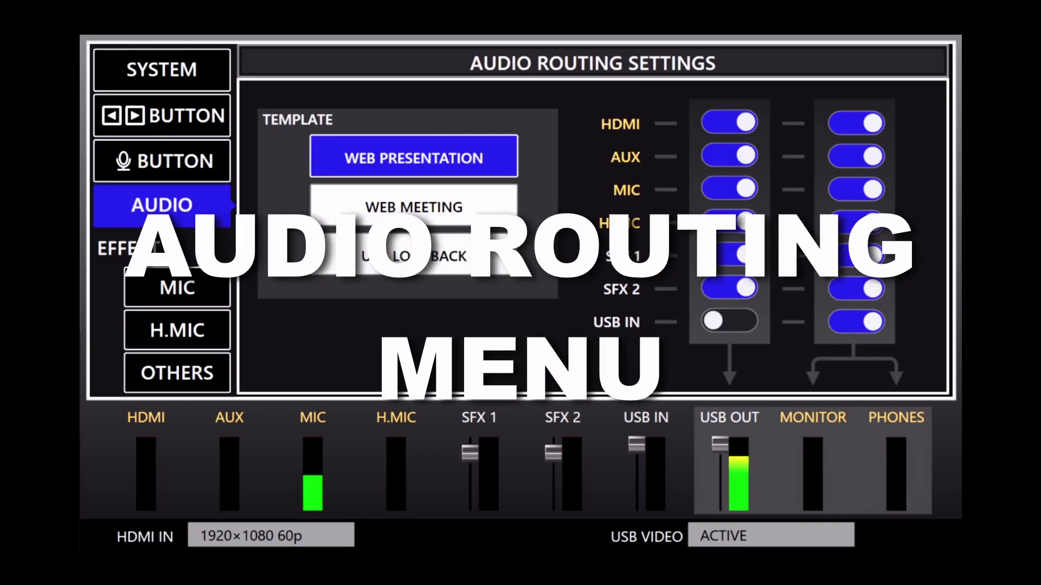
pyautogui.click(474, 210)
pyautogui.click(467, 253)
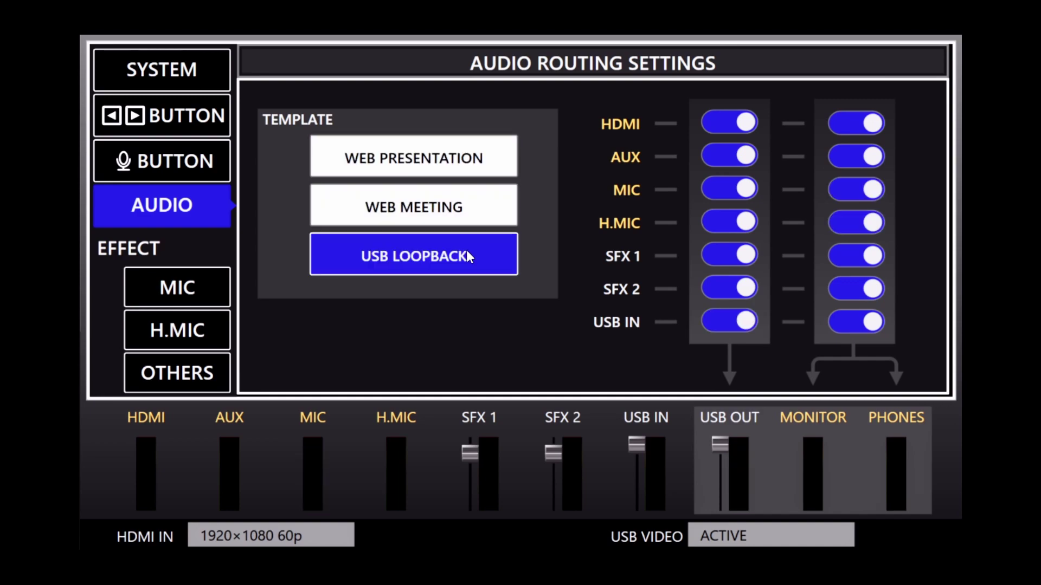
pyautogui.click(476, 163)
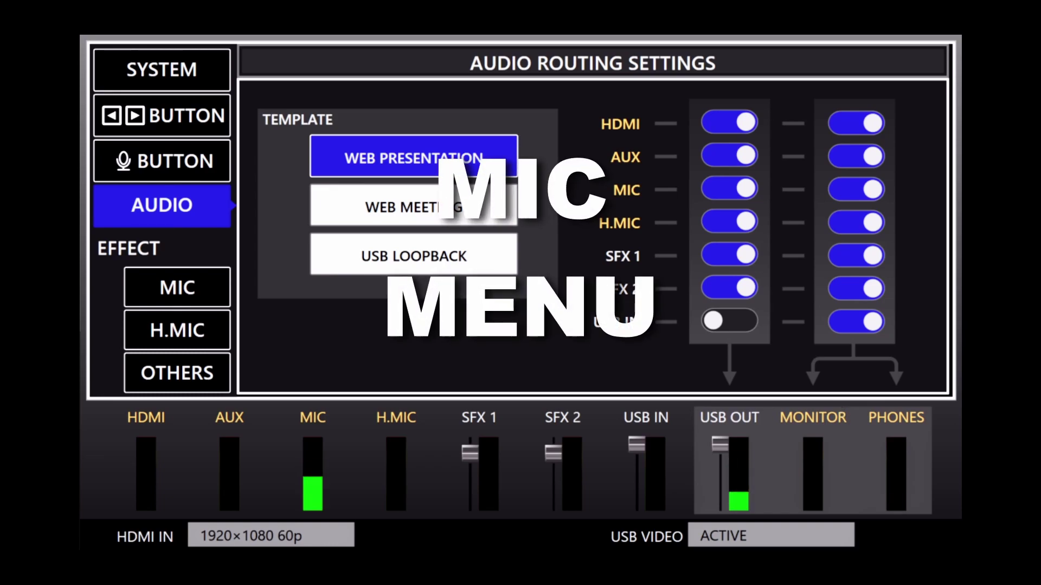
pyautogui.click(207, 295)
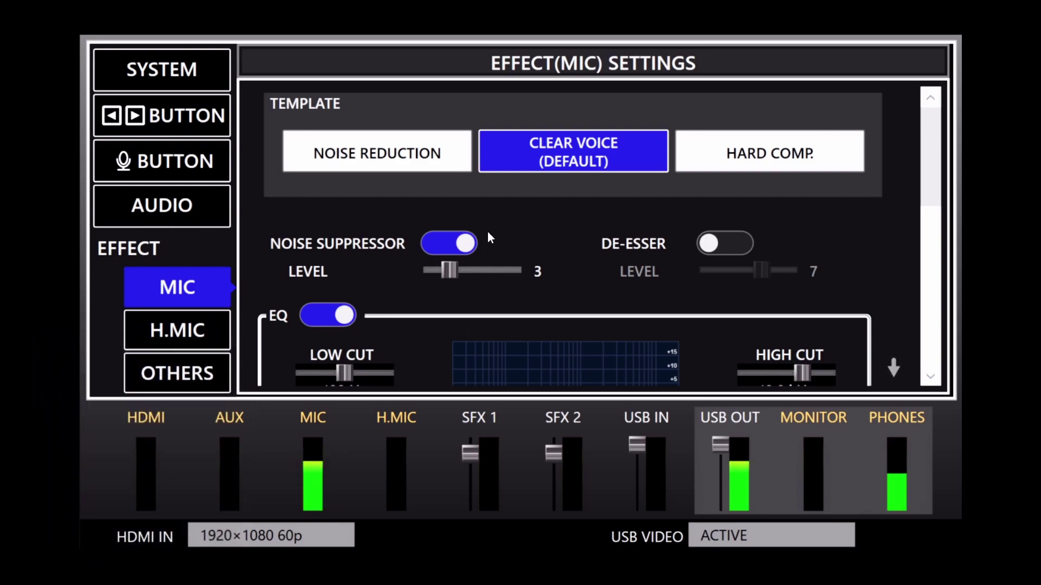
# Try the Hard Comp. and Noise Reduction mic templates, then restore Clear Voice (Default)
pyautogui.click(699, 142)
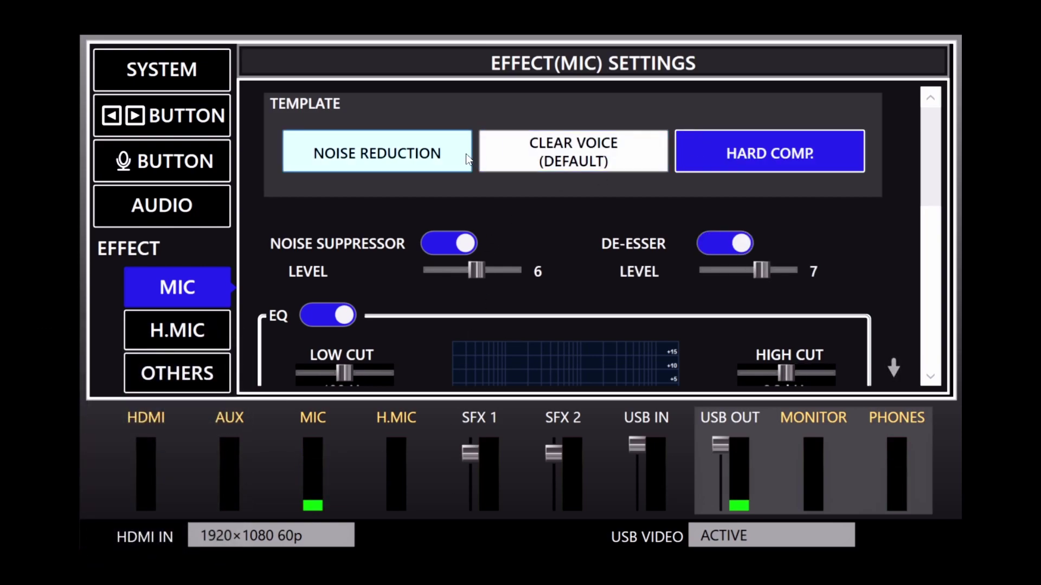
pyautogui.click(431, 155)
pyautogui.click(574, 161)
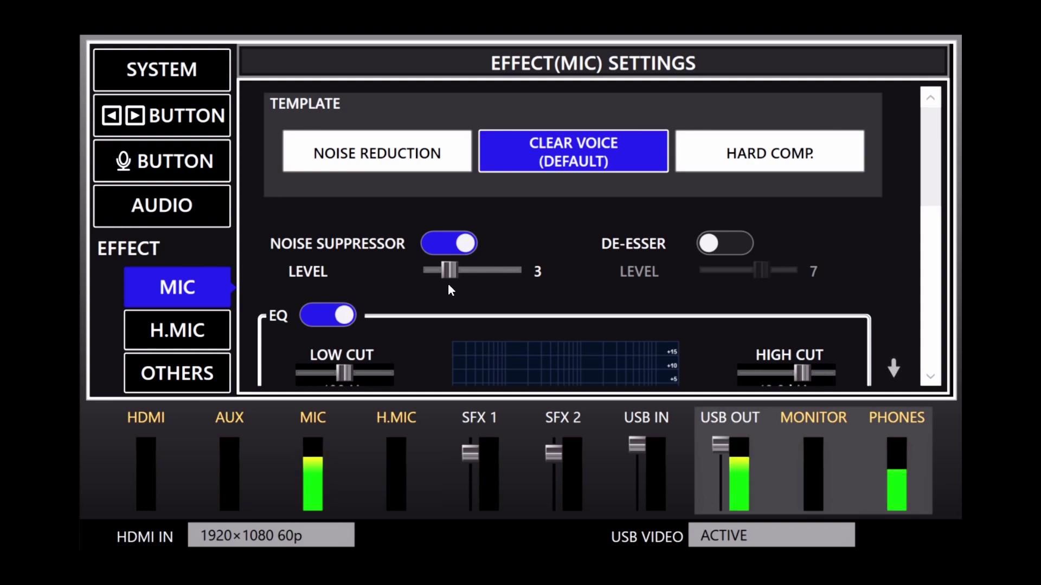
# Turn off the noise suppressor at level 3 and leave the de-esser off after testing it
pyautogui.moveTo(449, 271)
pyautogui.mouseDown()
pyautogui.moveTo(427, 268)
pyautogui.moveTo(493, 275)
pyautogui.moveTo(448, 275)
pyautogui.mouseUp()
pyautogui.click(451, 243)
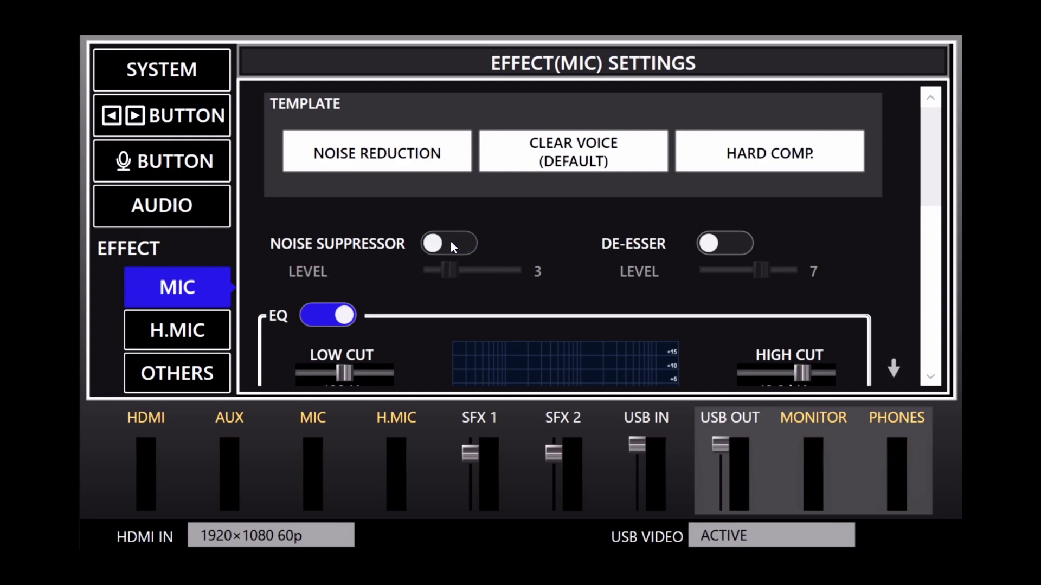
pyautogui.click(744, 244)
pyautogui.moveTo(759, 271)
pyautogui.mouseDown()
pyautogui.moveTo(686, 270)
pyautogui.moveTo(806, 276)
pyautogui.moveTo(764, 272)
pyautogui.mouseUp()
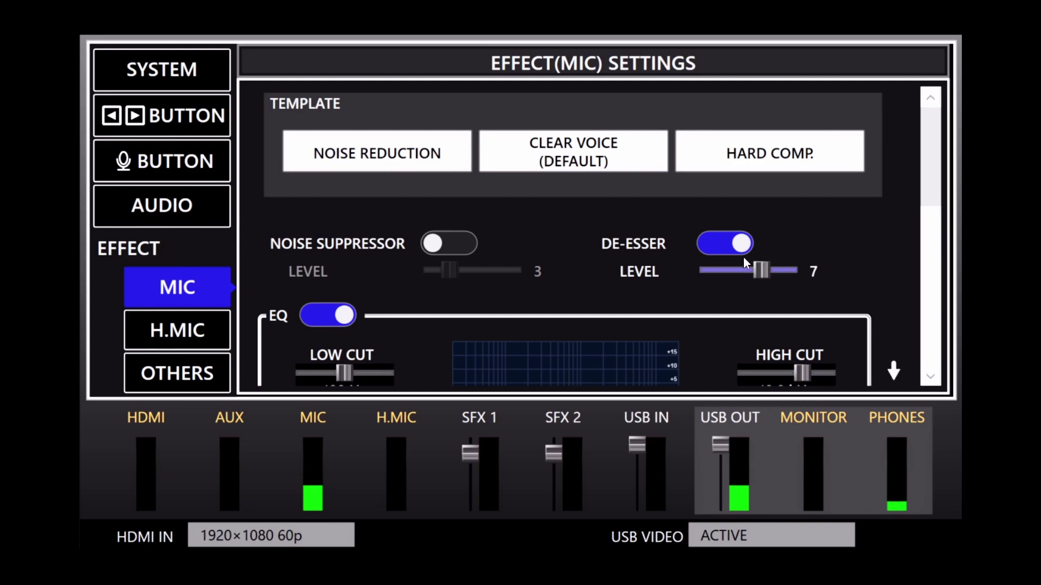
pyautogui.click(722, 247)
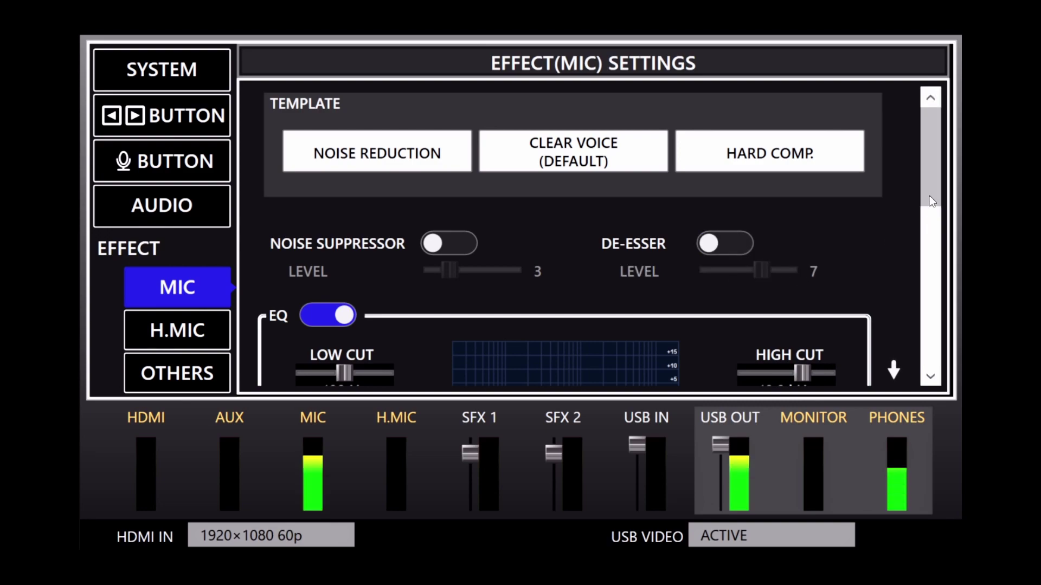
# Toggle the mic EQ off and back on, then set low cut 80 Hz, high cut 20.0 kHz, LO gain -1 dB
pyautogui.moveTo(929, 197); pyautogui.dragTo(934, 266)
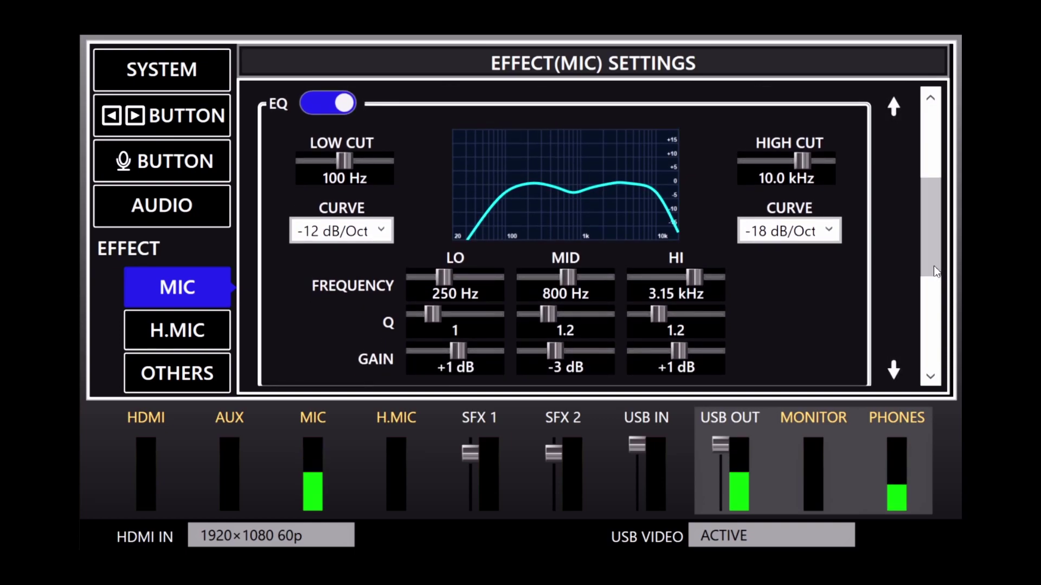
pyautogui.click(322, 110)
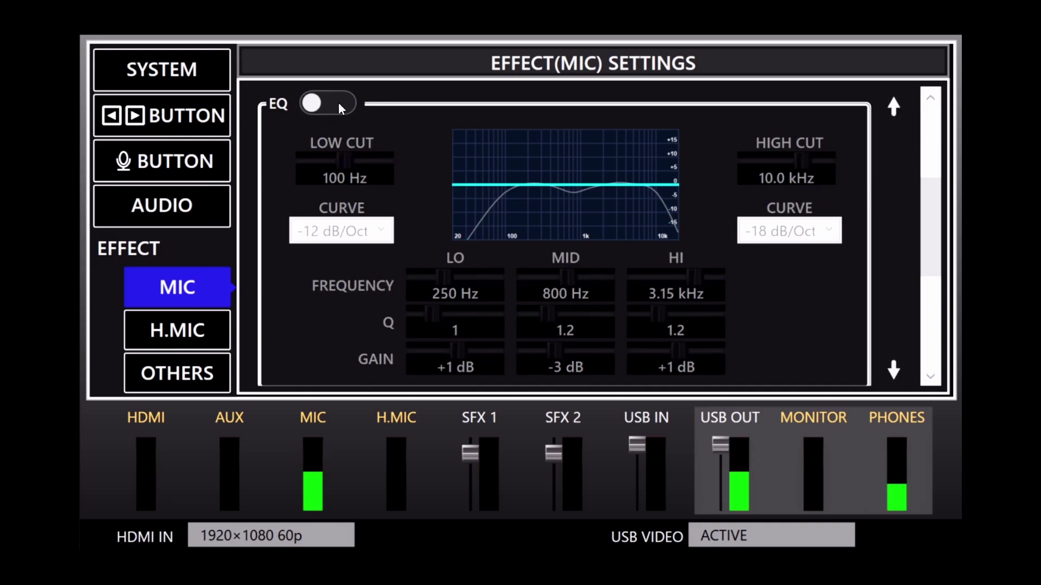
pyautogui.click(338, 103)
pyautogui.moveTo(344, 158); pyautogui.dragTo(337, 157)
pyautogui.moveTo(807, 160); pyautogui.dragTo(826, 161)
pyautogui.moveTo(457, 351); pyautogui.dragTo(450, 351)
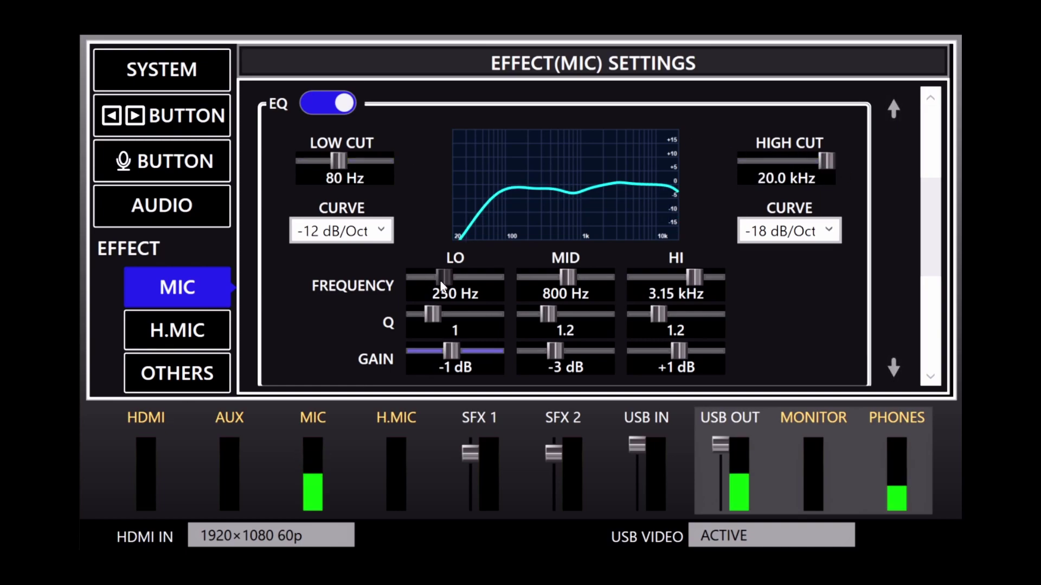
pyautogui.moveTo(441, 282); pyautogui.dragTo(437, 282)
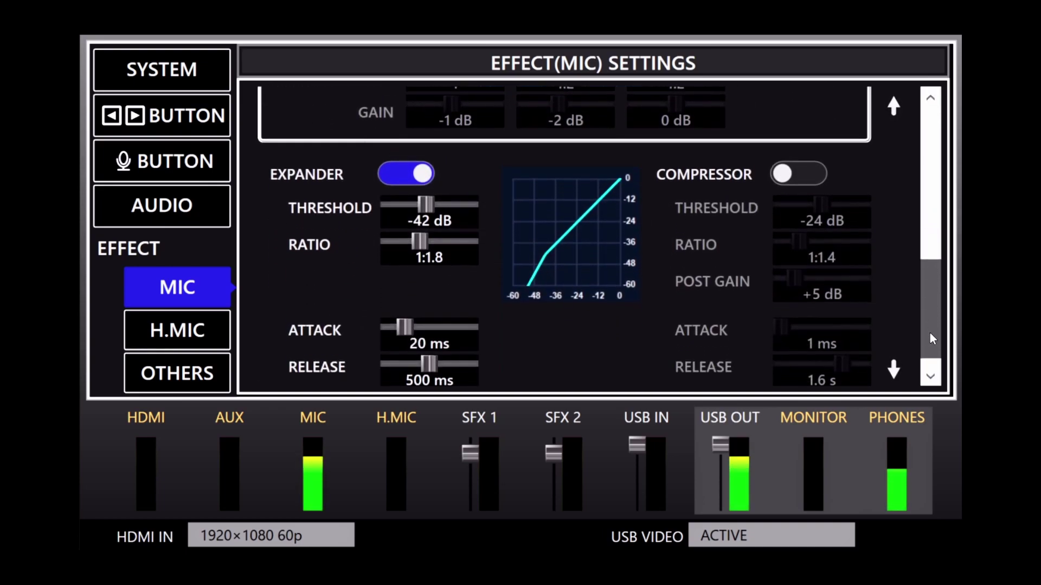
# Turn off the mic expander and preset the compressor to -18 dB threshold, 1:3.1 ratio, +2 dB post gain, left off
pyautogui.scroll(-1, 929, 333)
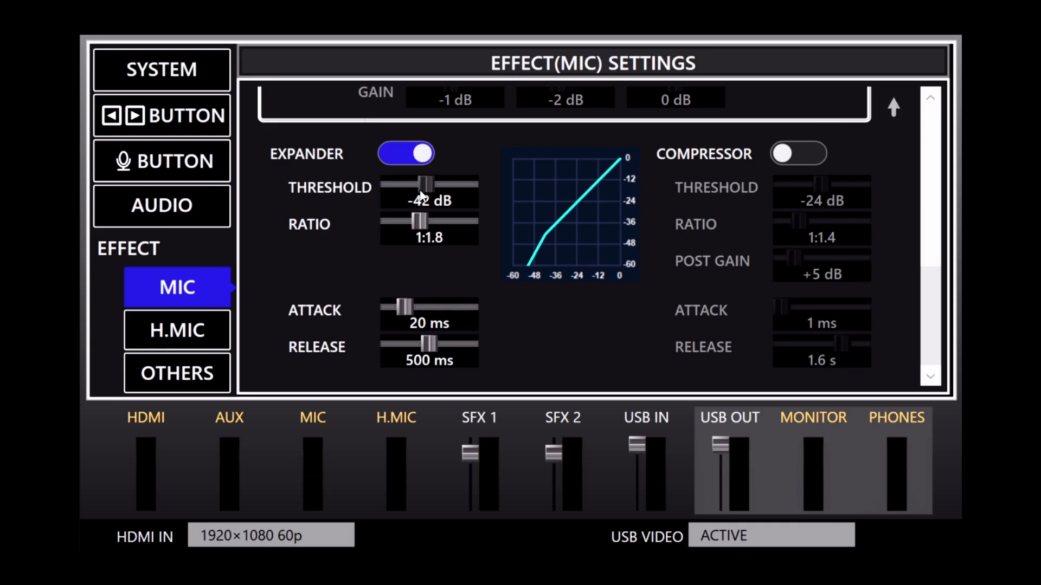
pyautogui.click(415, 157)
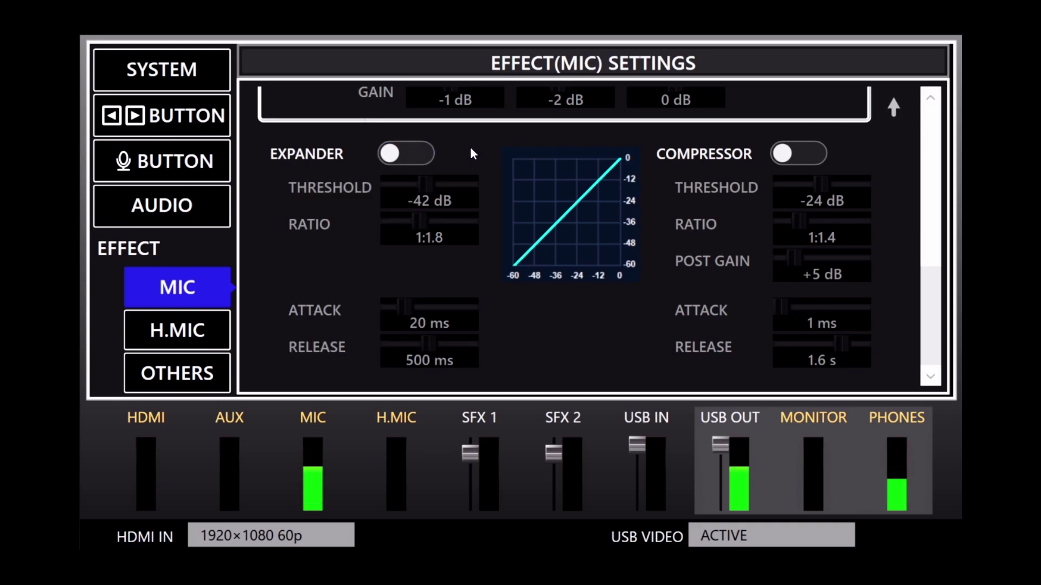
pyautogui.click(793, 152)
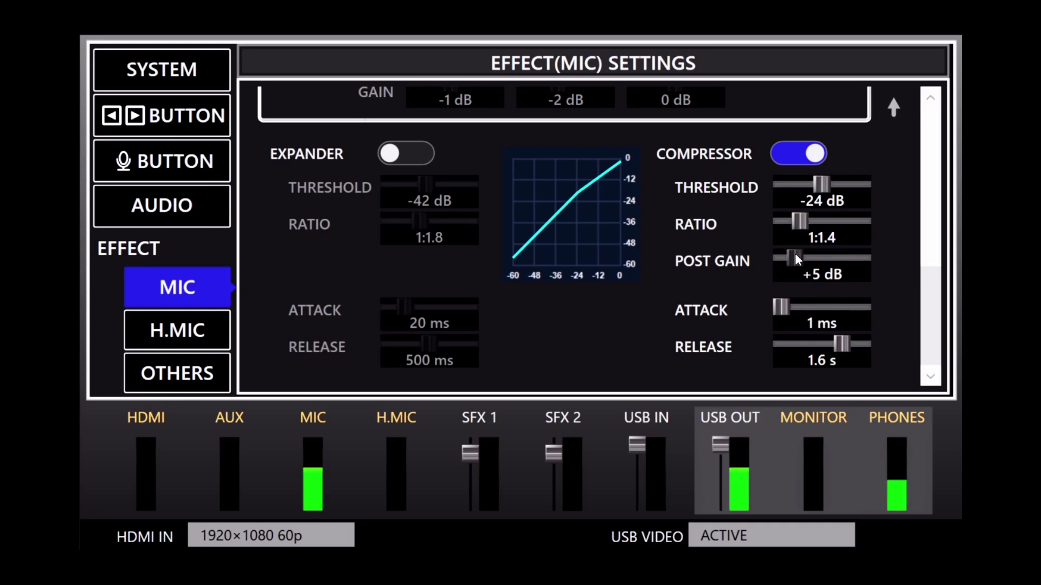
pyautogui.moveTo(793, 258); pyautogui.dragTo(787, 258)
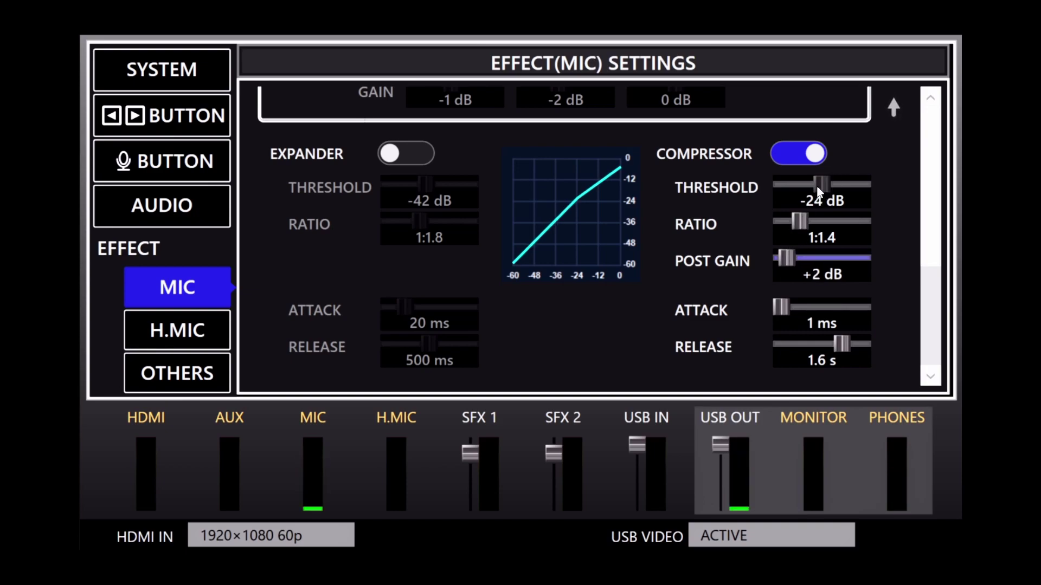
pyautogui.moveTo(821, 185); pyautogui.dragTo(831, 184)
pyautogui.moveTo(797, 222); pyautogui.dragTo(814, 227)
pyautogui.click(784, 154)
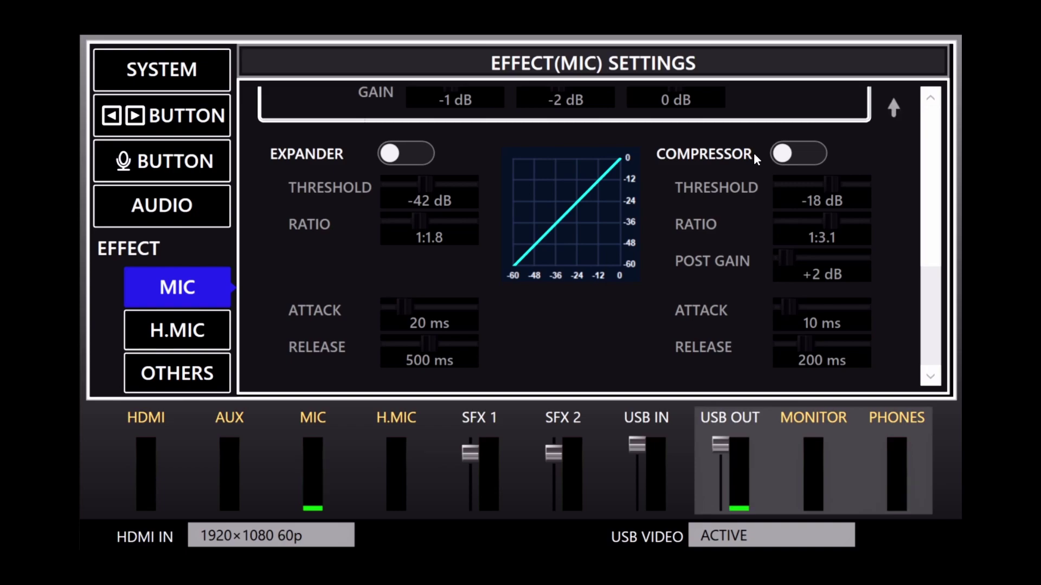
# Go to the Others effect settings page by way of the H.Mic effect page
pyautogui.click(183, 334)
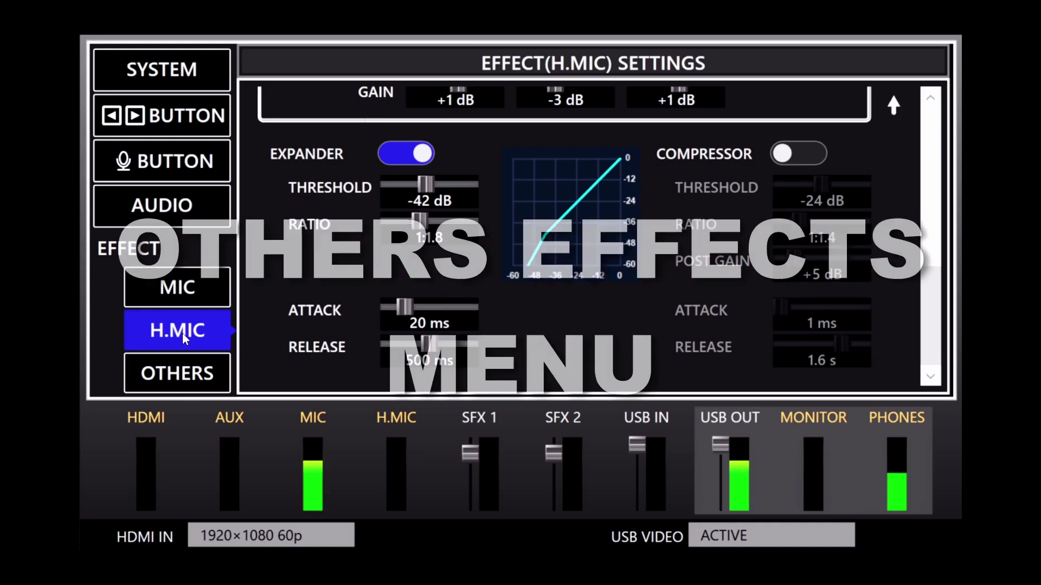
pyautogui.click(175, 382)
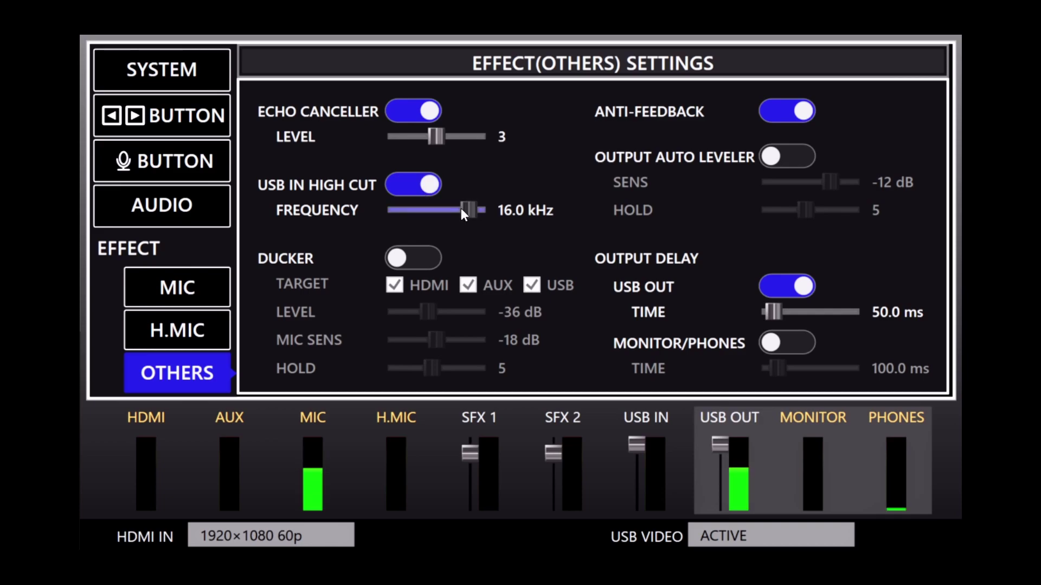
pyautogui.moveTo(461, 208)
pyautogui.mouseDown()
pyautogui.moveTo(435, 199)
pyautogui.moveTo(459, 205)
pyautogui.mouseUp()
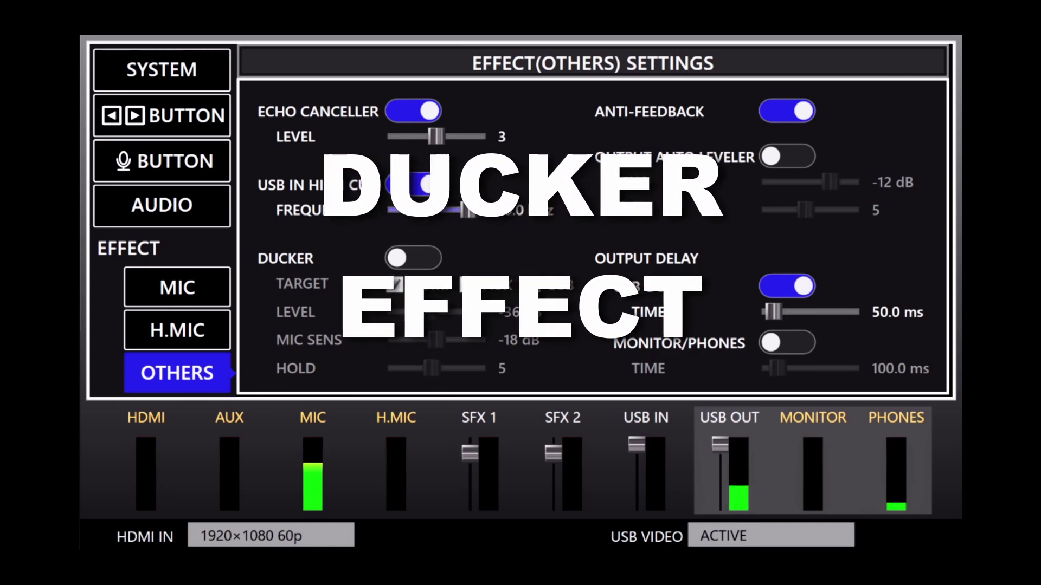
# Switch the Ducker on and select its level setting
pyautogui.click(412, 263)
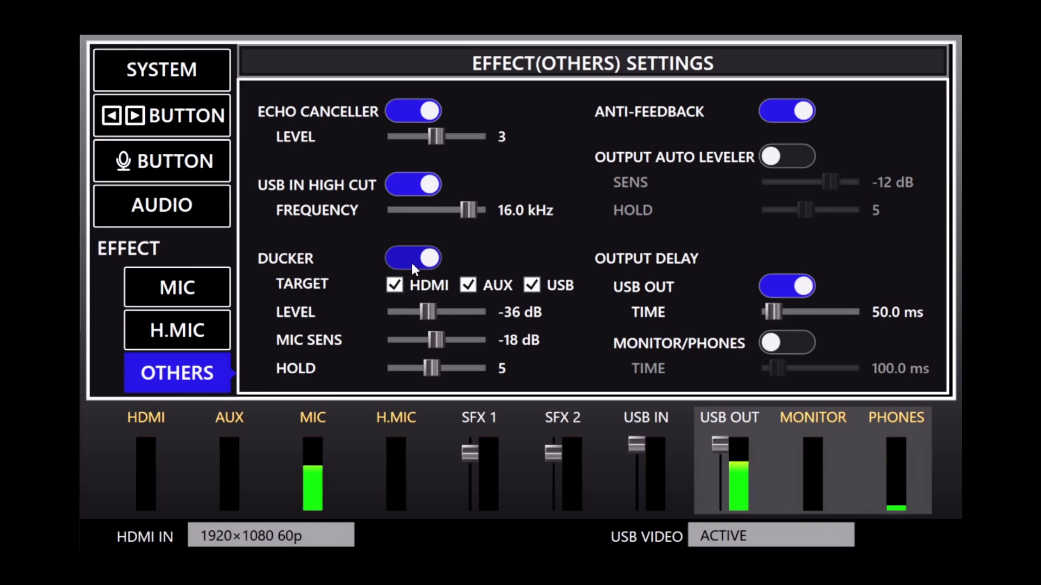
pyautogui.click(427, 311)
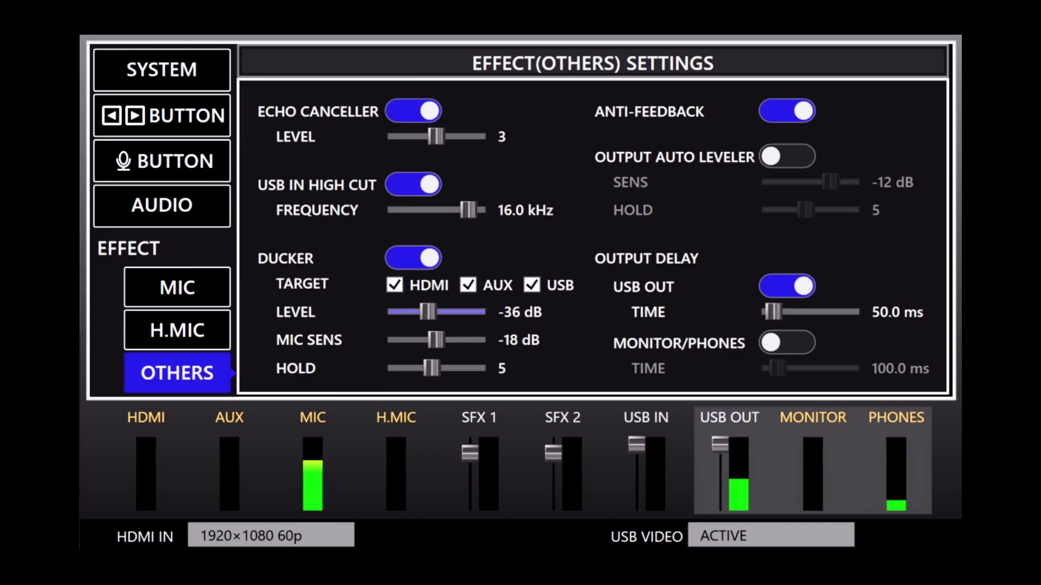
pyautogui.click(773, 312)
pyautogui.click(415, 340)
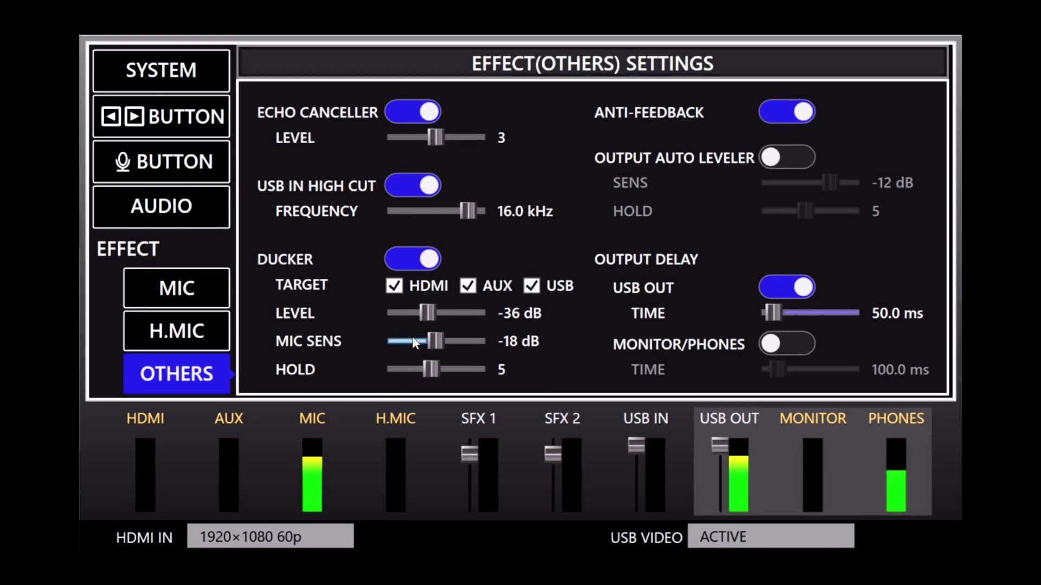
pyautogui.click(415, 260)
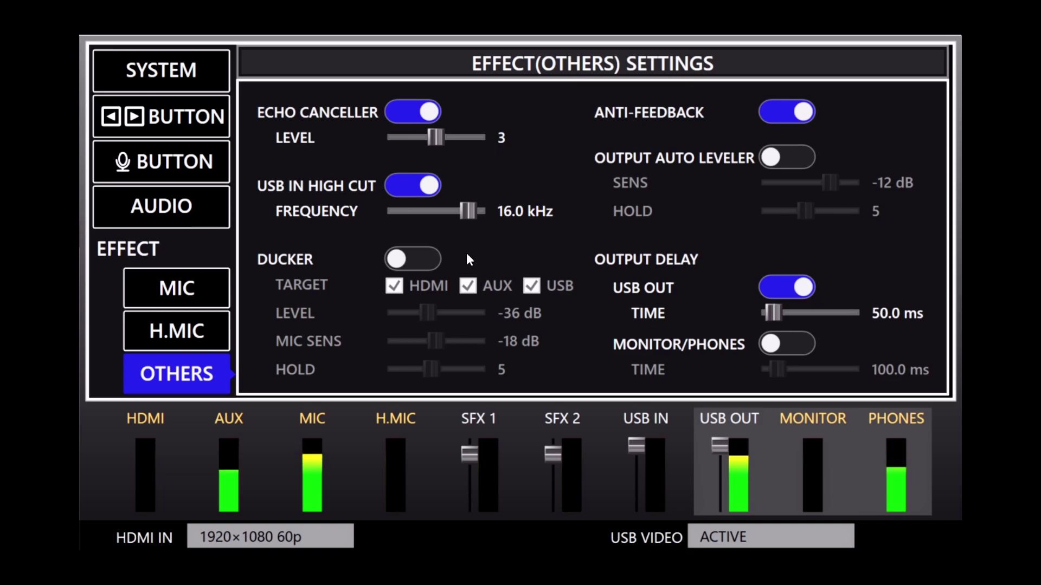
pyautogui.click(434, 258)
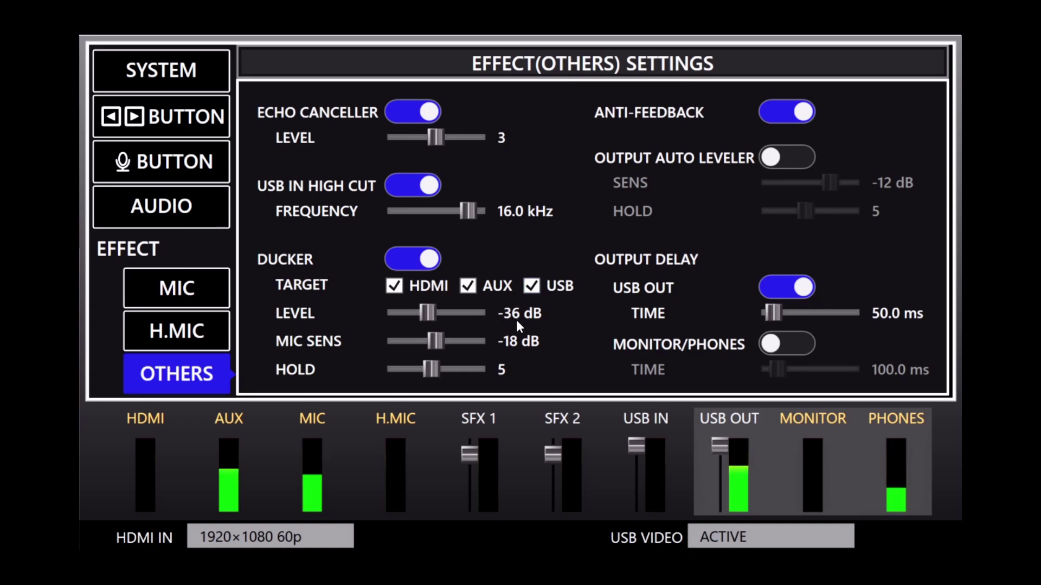
pyautogui.moveTo(431, 311); pyautogui.dragTo(472, 317)
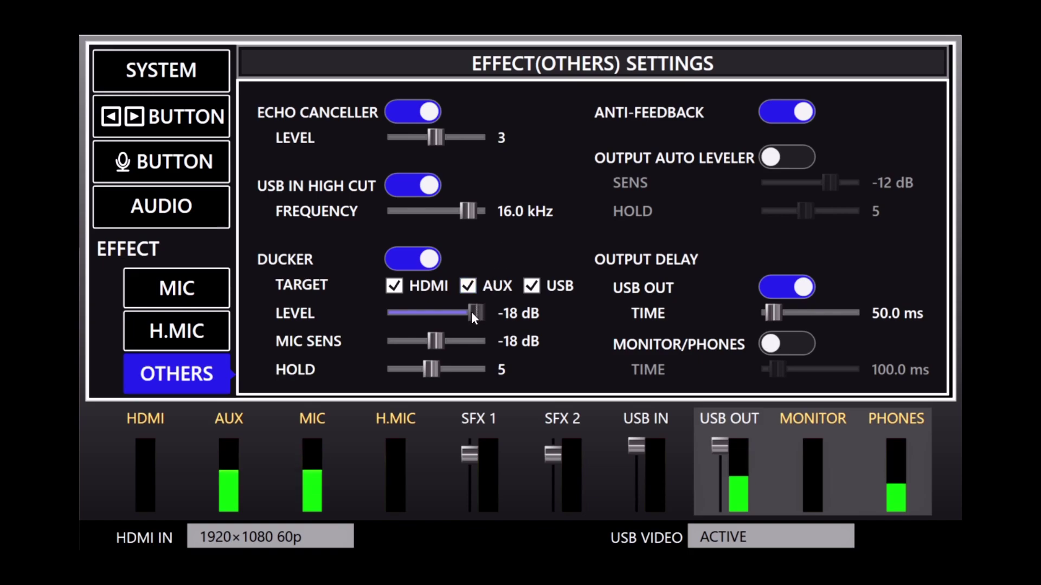
# Bring the Ducker level to -24 dB, then try different mic sensitivity and hold values
pyautogui.moveTo(477, 312); pyautogui.dragTo(461, 313)
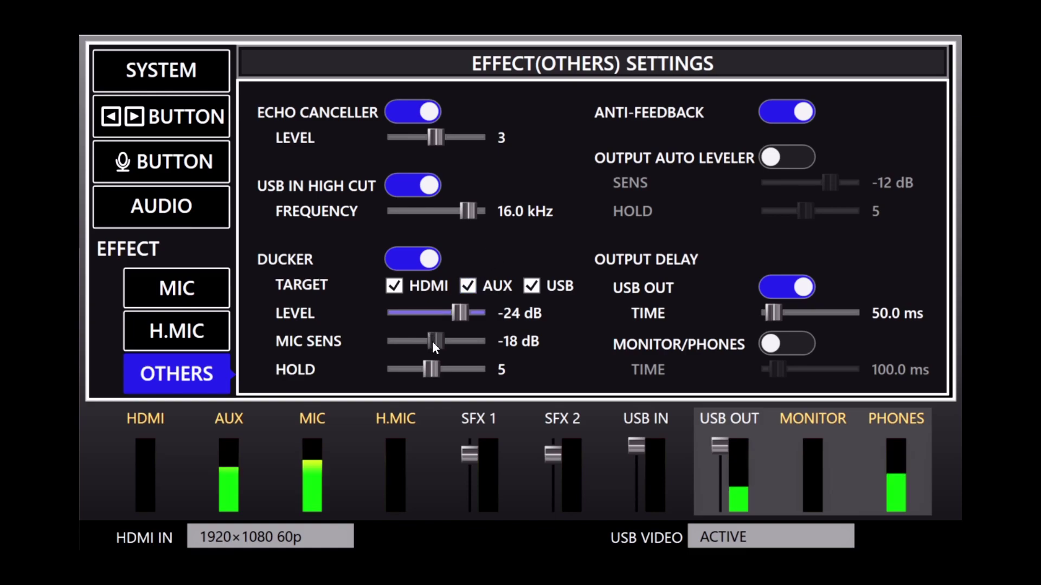
pyautogui.moveTo(436, 344); pyautogui.dragTo(473, 344)
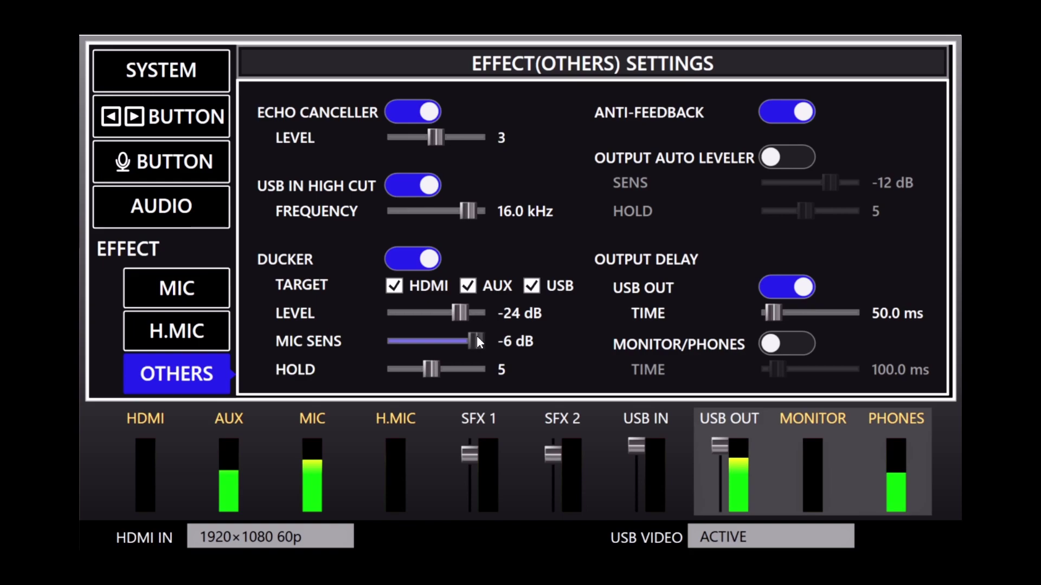
pyautogui.moveTo(470, 338); pyautogui.dragTo(513, 369)
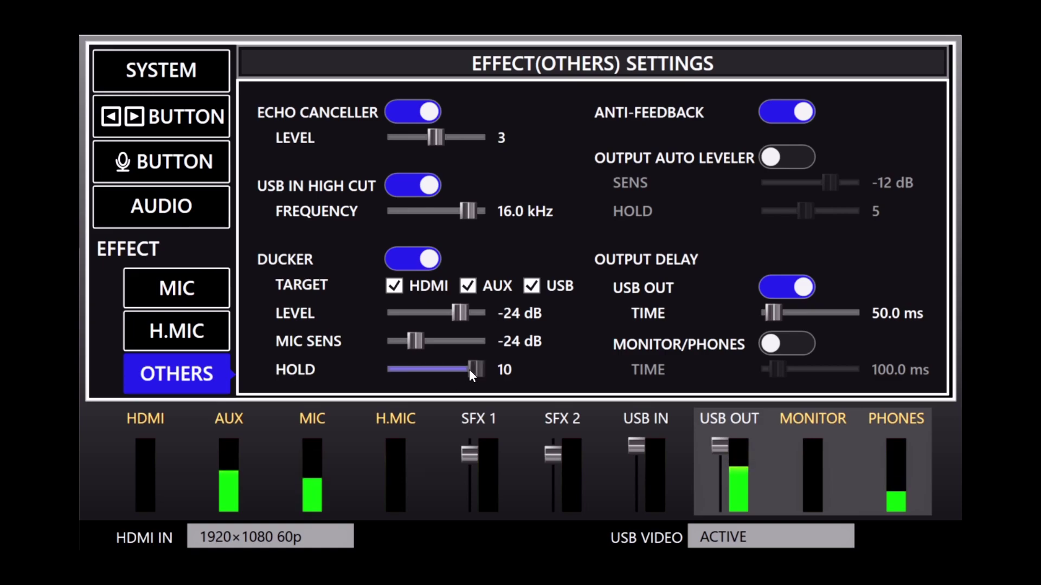
pyautogui.moveTo(476, 370); pyautogui.dragTo(409, 375)
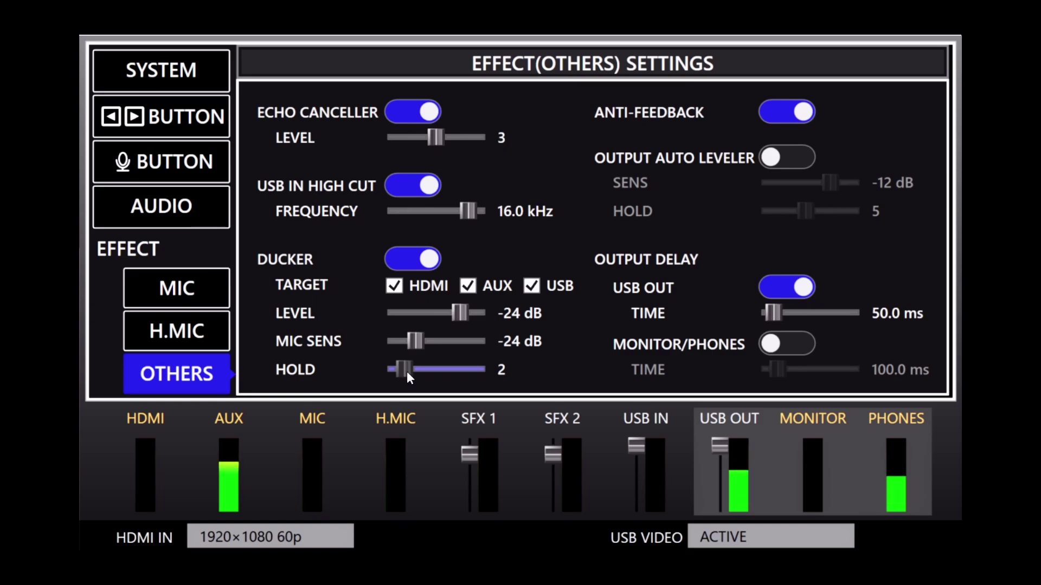
pyautogui.moveTo(401, 370); pyautogui.dragTo(446, 372)
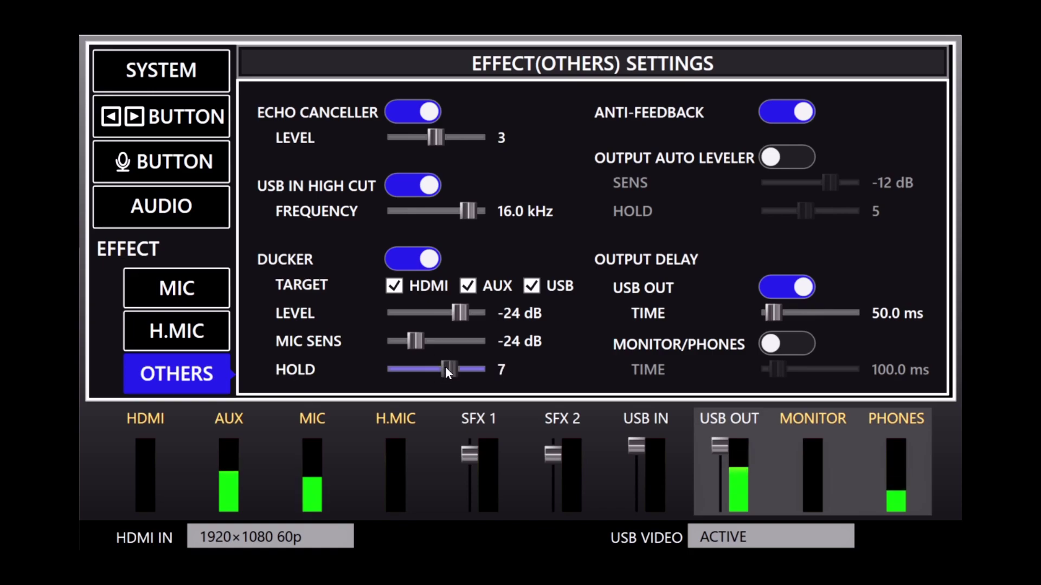
pyautogui.click(414, 340)
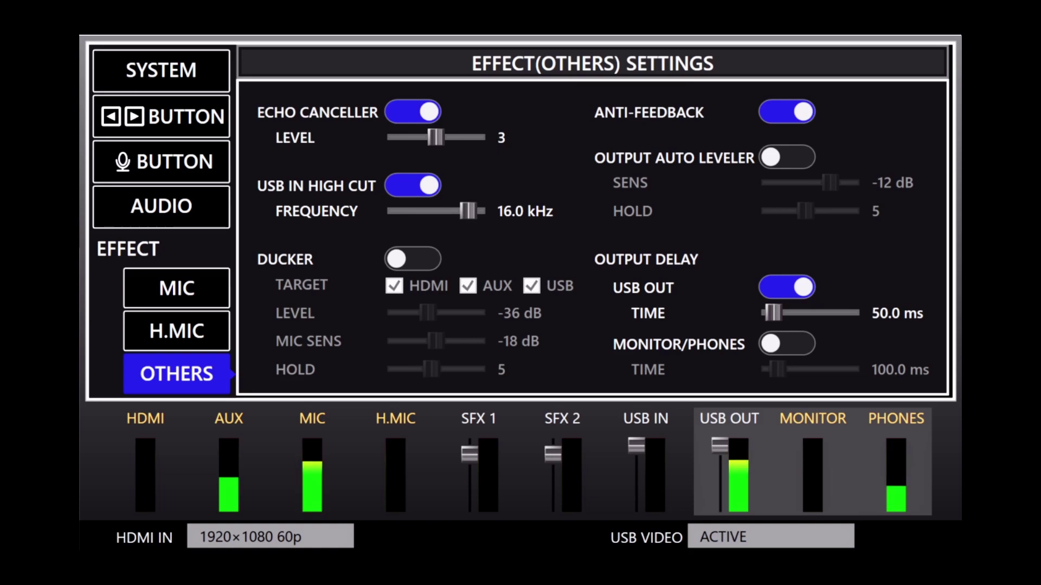
# Enable the Output Auto Leveler and set its hold to 7, with sensitivity ending at -12 dB
pyautogui.click(777, 163)
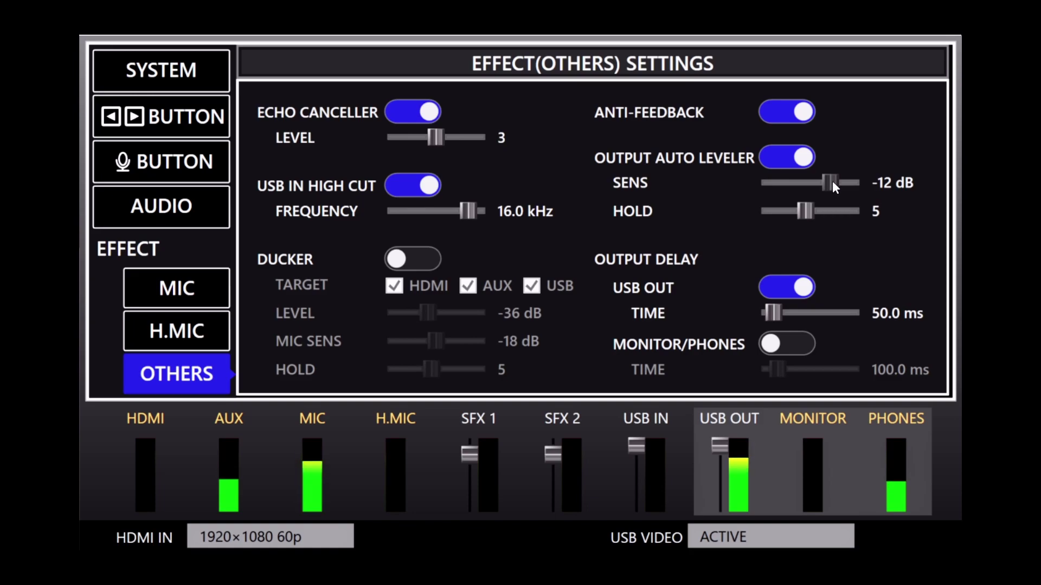
pyautogui.moveTo(833, 181); pyautogui.dragTo(849, 184)
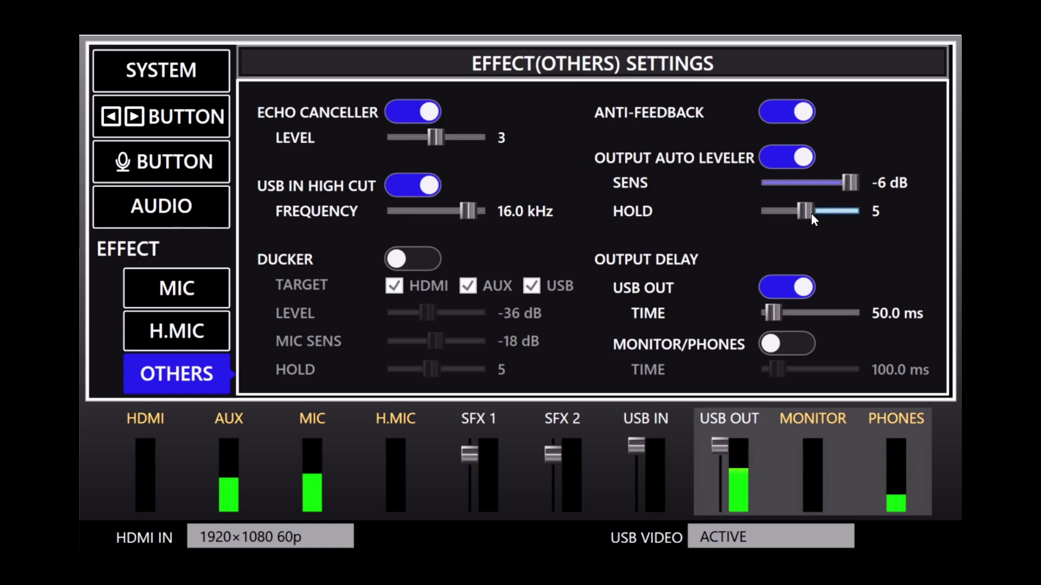
pyautogui.moveTo(843, 185); pyautogui.dragTo(767, 195)
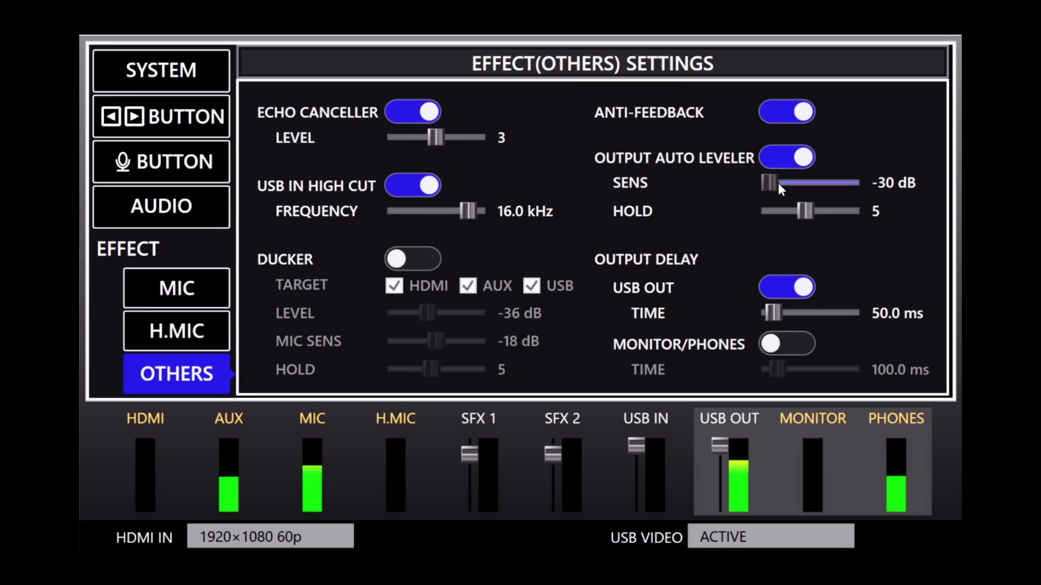
pyautogui.moveTo(771, 186); pyautogui.dragTo(852, 211)
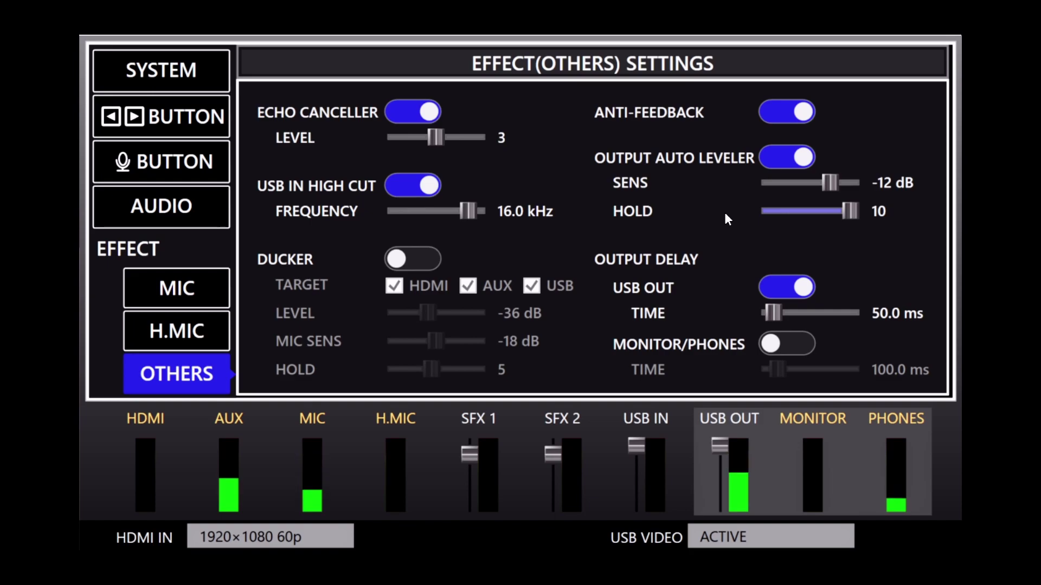
pyautogui.moveTo(851, 212); pyautogui.dragTo(725, 205)
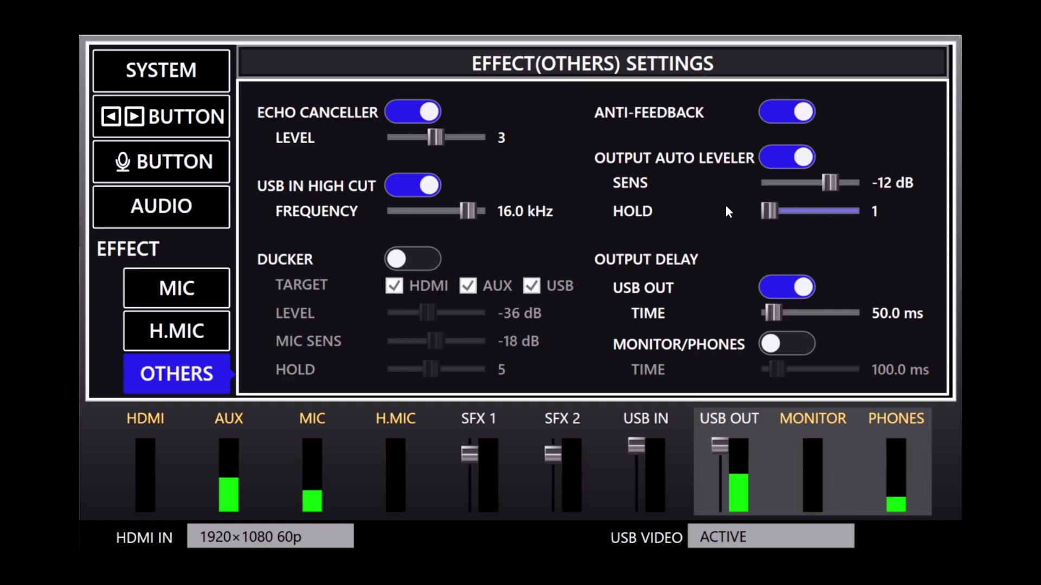
pyautogui.moveTo(827, 180); pyautogui.dragTo(796, 183)
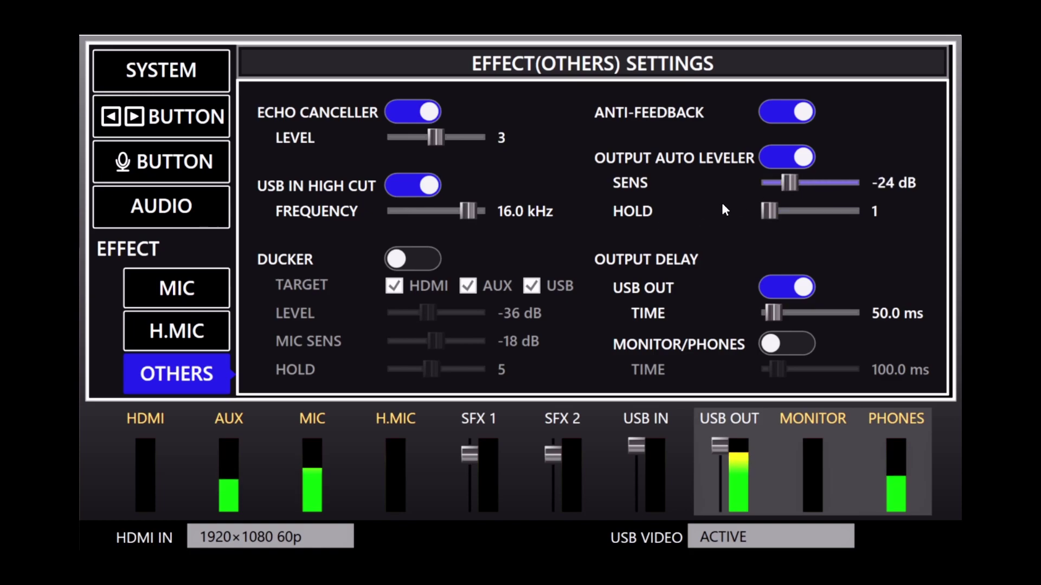
pyautogui.moveTo(765, 212); pyautogui.dragTo(836, 187)
pyautogui.click(794, 185)
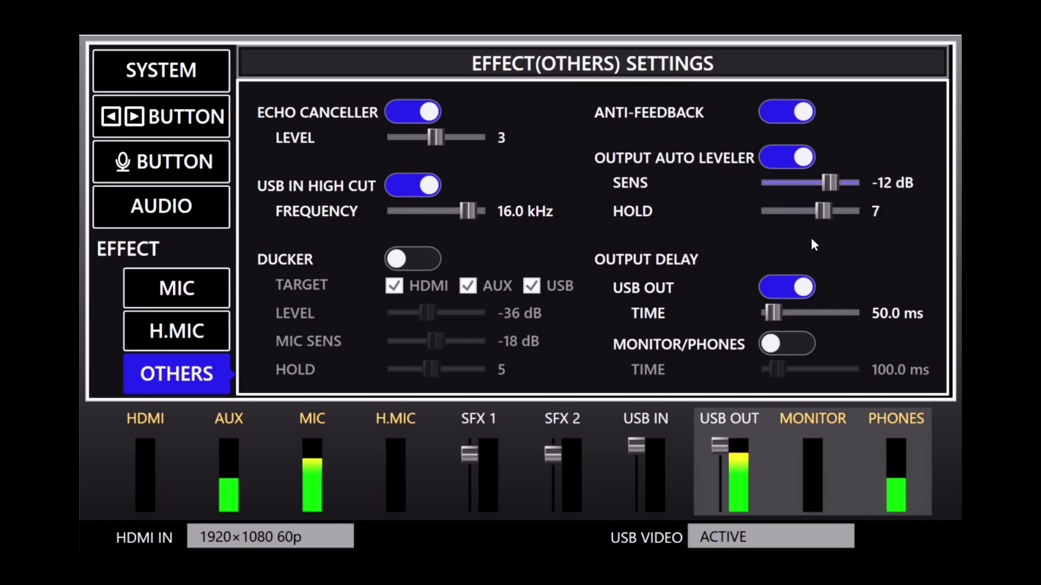